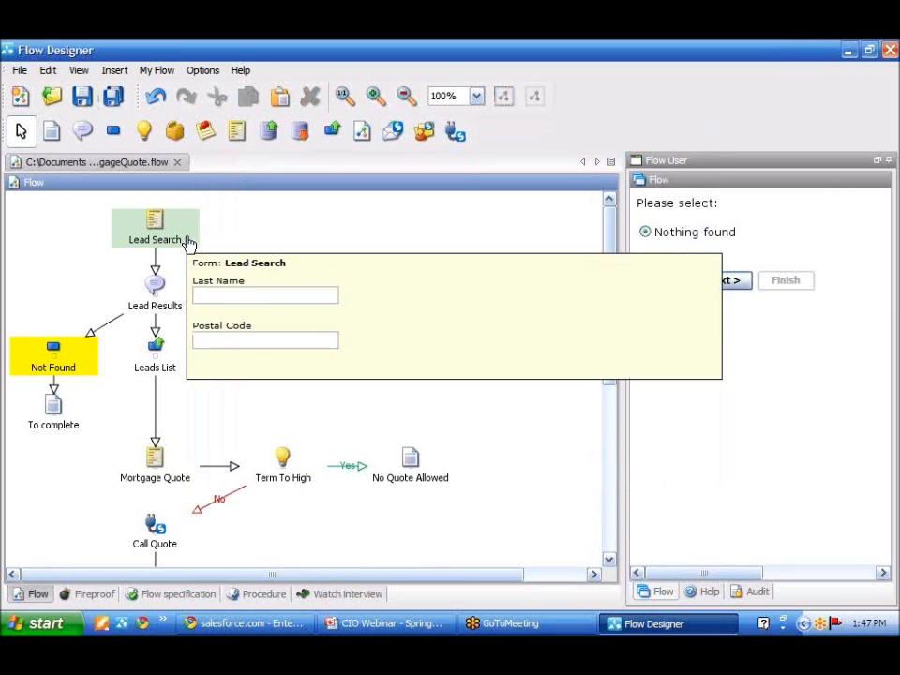
Step: Examine the mortgage quote flow's elements, including Lead Search, Leads List, Term To High, No Quote Allowed, Call Quote, Happy and Send Quote
{"action": "mouse_move", "coordinate": [614, 296]}
{"action": "left_mouse_down"}
{"action": "mouse_move", "coordinate": [609, 410]}
{"action": "mouse_move", "coordinate": [609, 278]}
{"action": "left_mouse_up"}
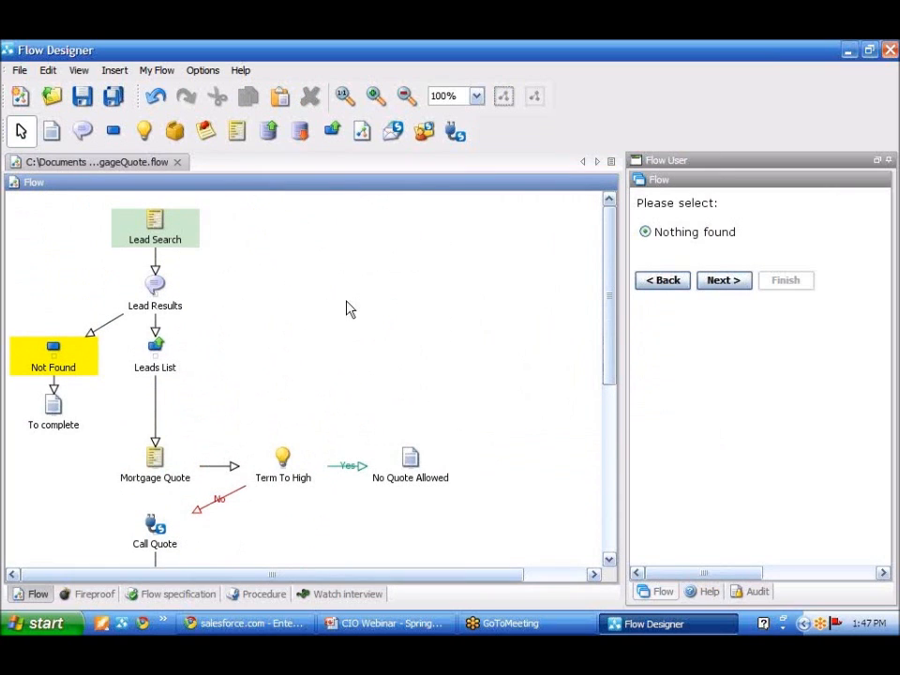
{"action": "mouse_move", "coordinate": [184, 232]}
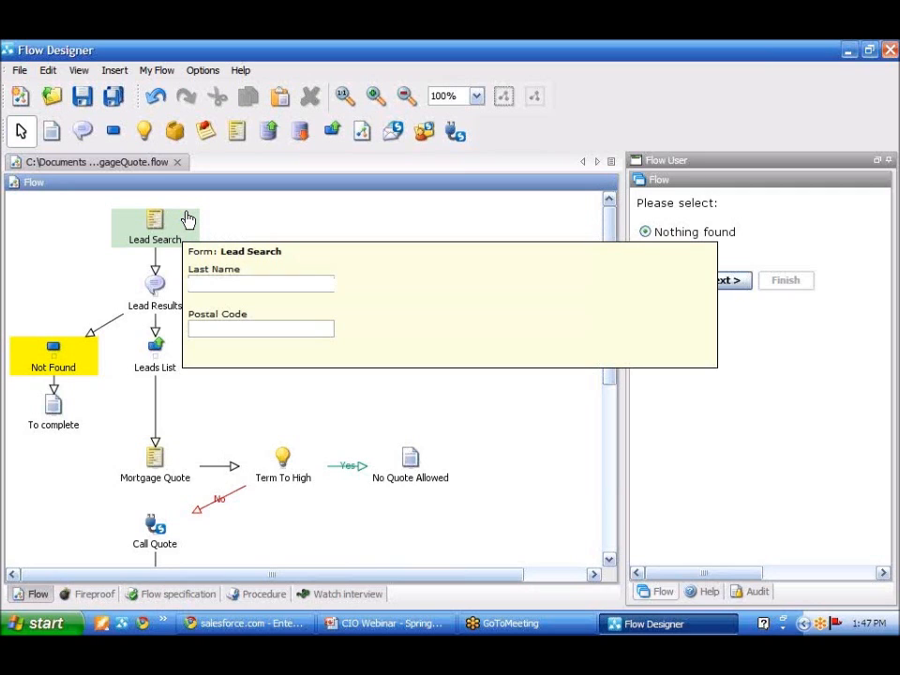
{"action": "mouse_move", "coordinate": [183, 354]}
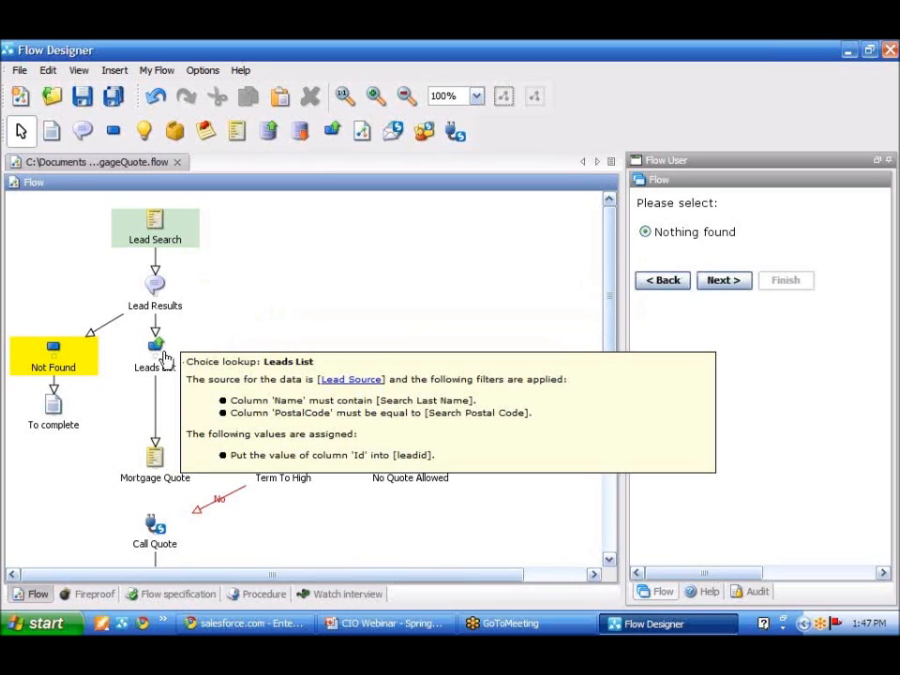
{"action": "left_click_drag", "start_coordinate": [606, 281], "coordinate": [607, 315]}
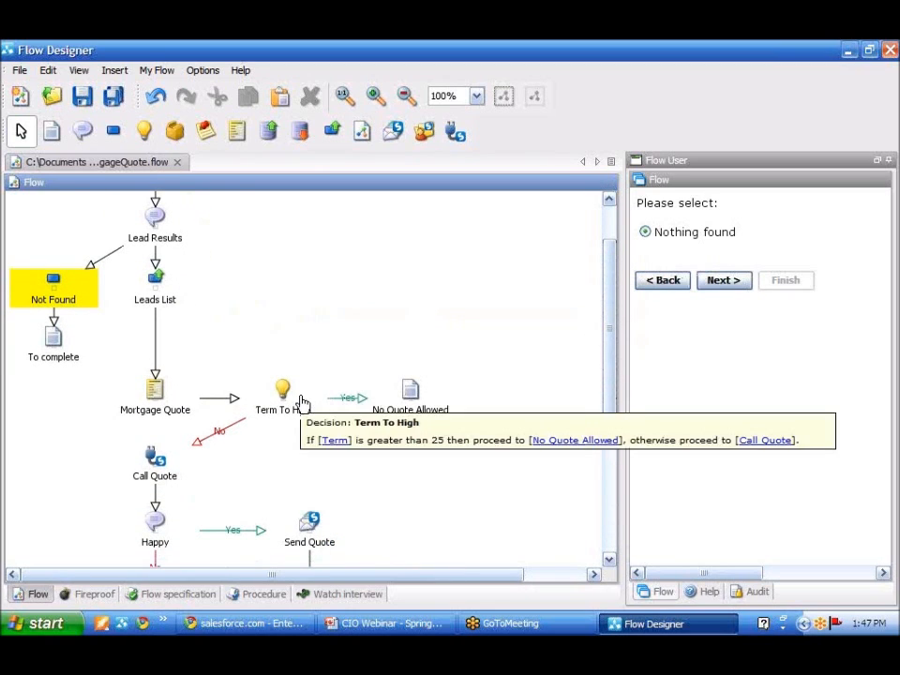
{"action": "mouse_move", "coordinate": [416, 397]}
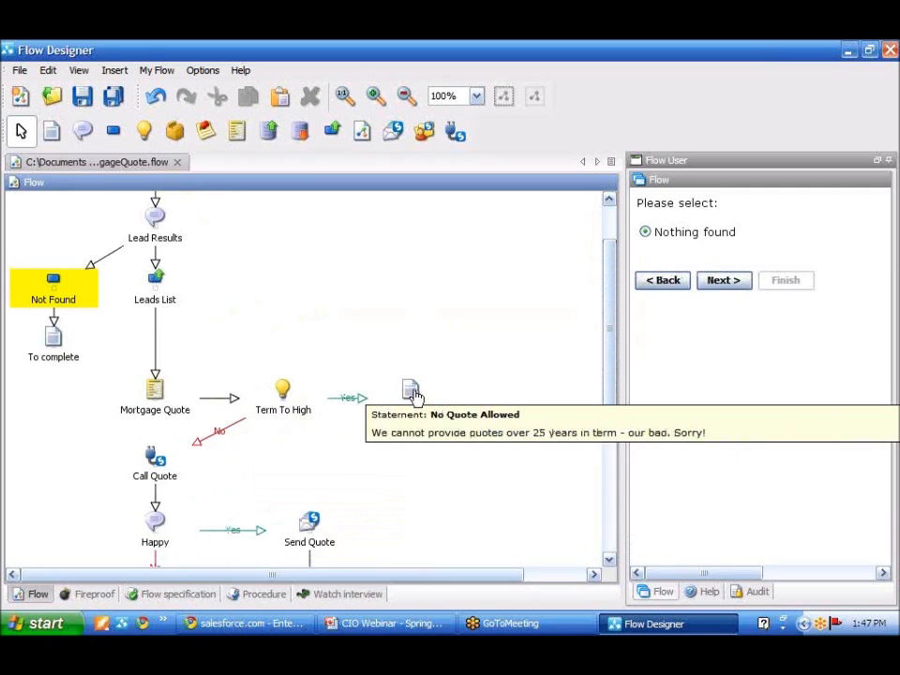
{"action": "mouse_move", "coordinate": [308, 413]}
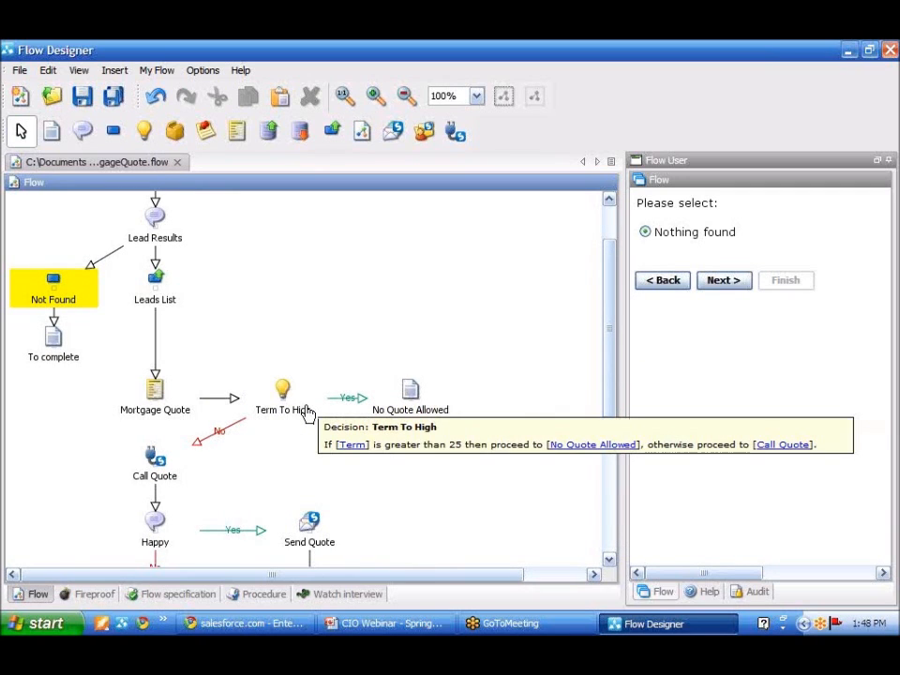
{"action": "left_click_drag", "start_coordinate": [615, 276], "coordinate": [605, 357]}
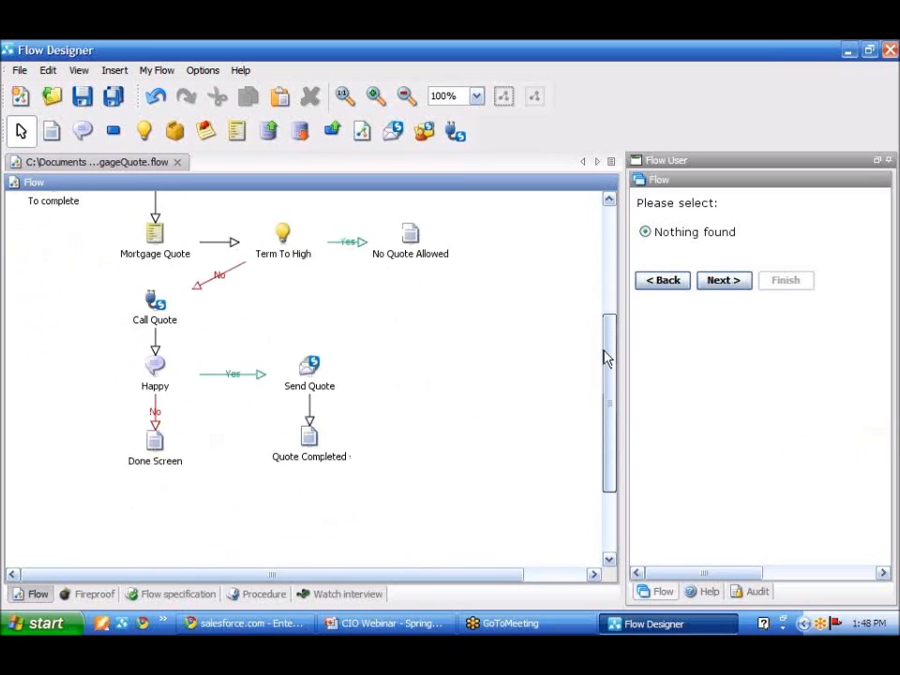
{"action": "mouse_move", "coordinate": [184, 323]}
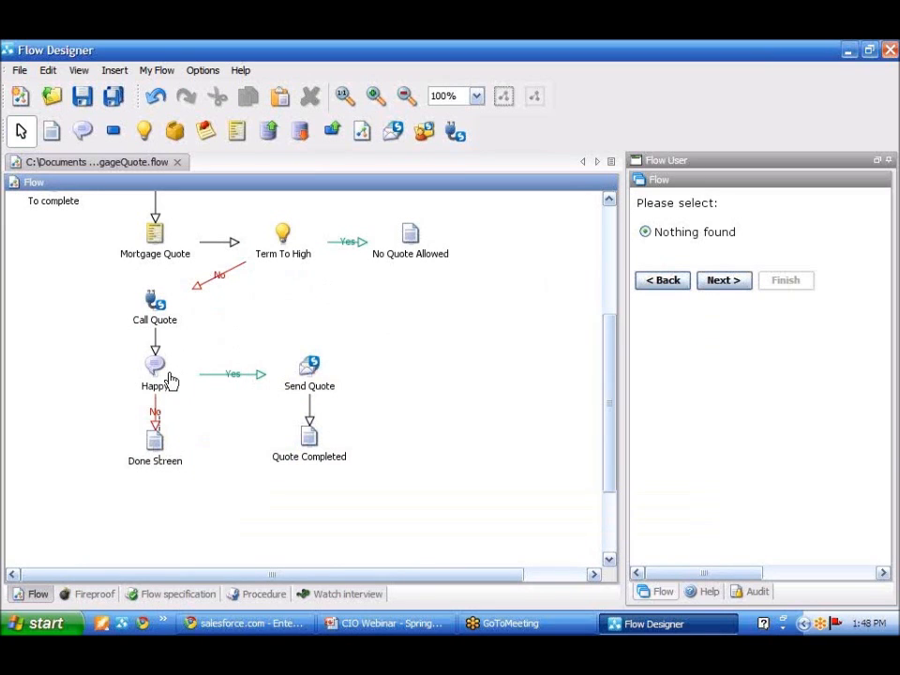
{"action": "mouse_move", "coordinate": [171, 380]}
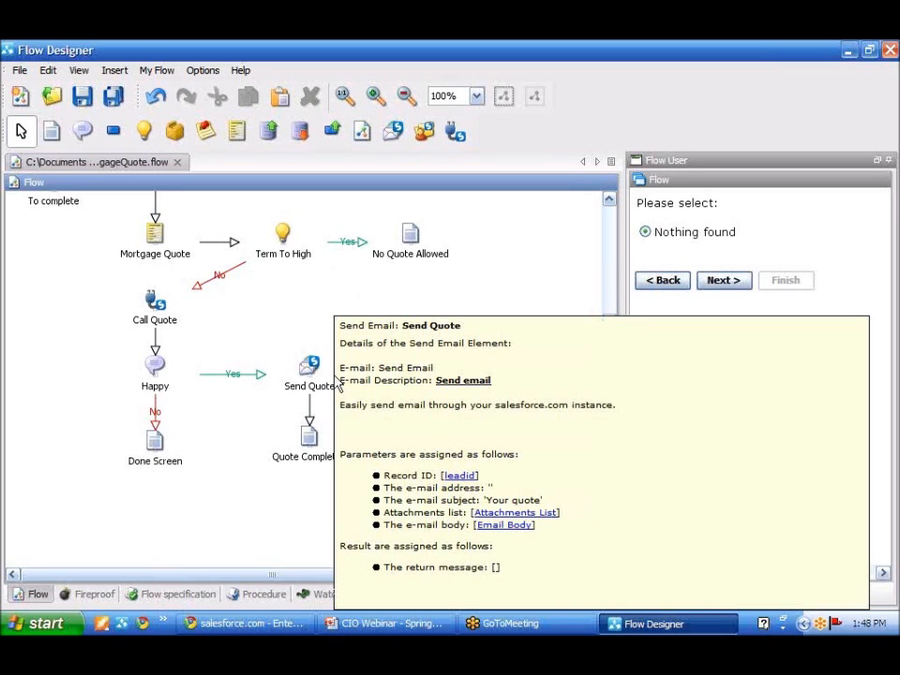
{"action": "mouse_move", "coordinate": [328, 392]}
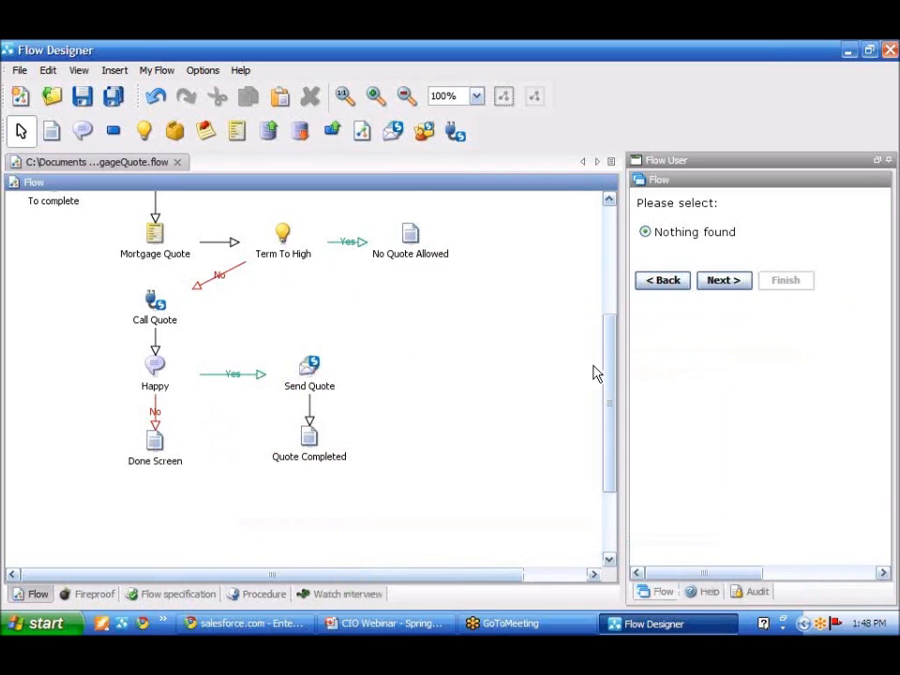
{"action": "left_click_drag", "start_coordinate": [606, 372], "coordinate": [606, 264]}
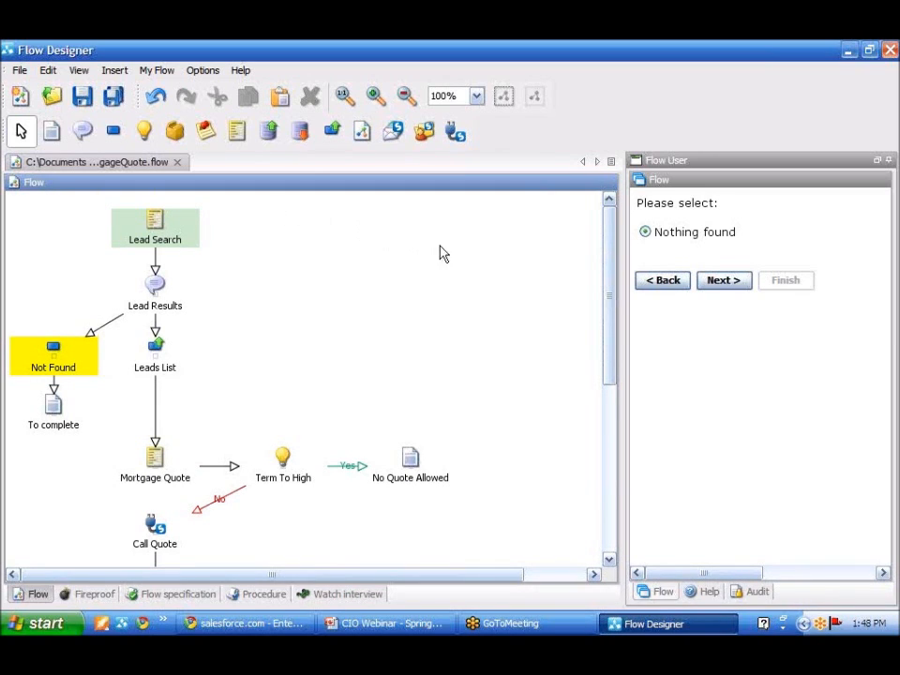
Step: Try to advance the flow's test run past the "Nothing found" choice
{"action": "left_click", "coordinate": [724, 283]}
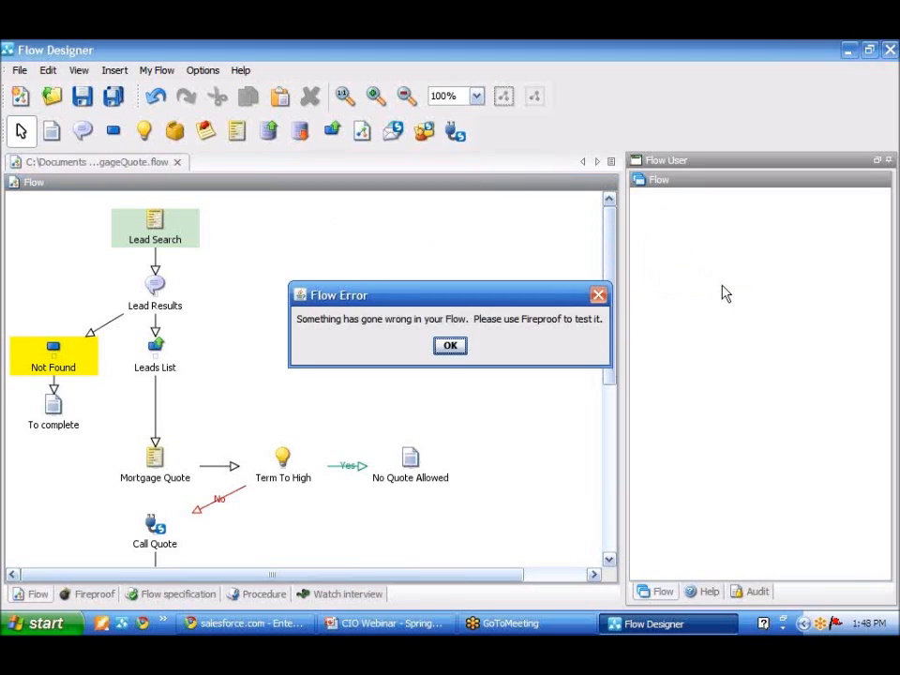
{"action": "left_click", "coordinate": [446, 345]}
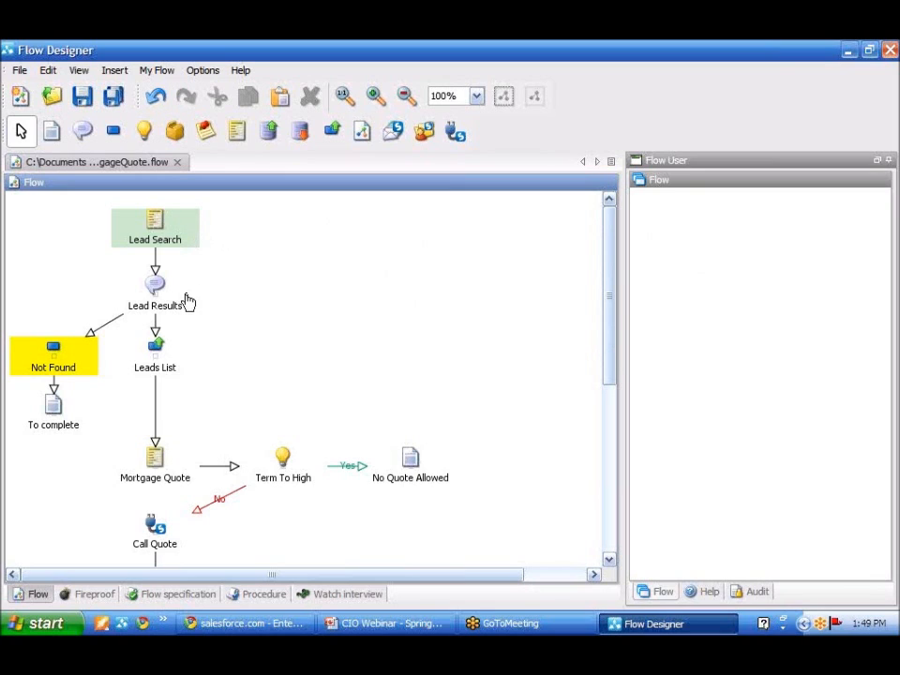
{"action": "mouse_move", "coordinate": [185, 279]}
Step: Switch to Salesforce in the browser and open the Flows list under Workflow & Approvals
{"action": "left_click", "coordinate": [267, 623]}
{"action": "scroll", "coordinate": [265, 364], "scroll_direction": "up", "scroll_amount": 1}
{"action": "scroll", "coordinate": [265, 364], "scroll_direction": "down", "scroll_amount": 1}
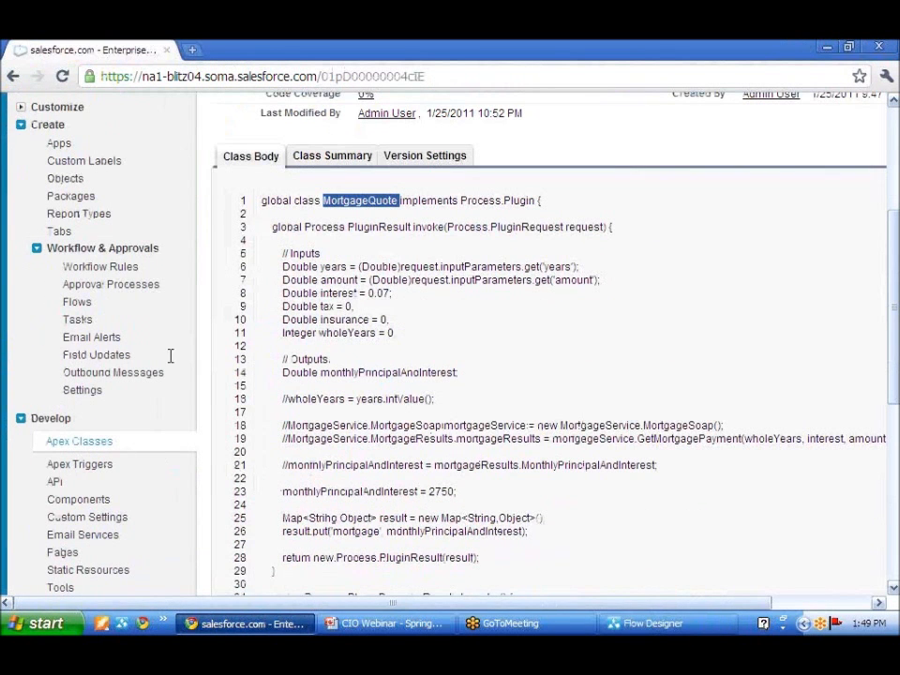
{"action": "left_click", "coordinate": [77, 305]}
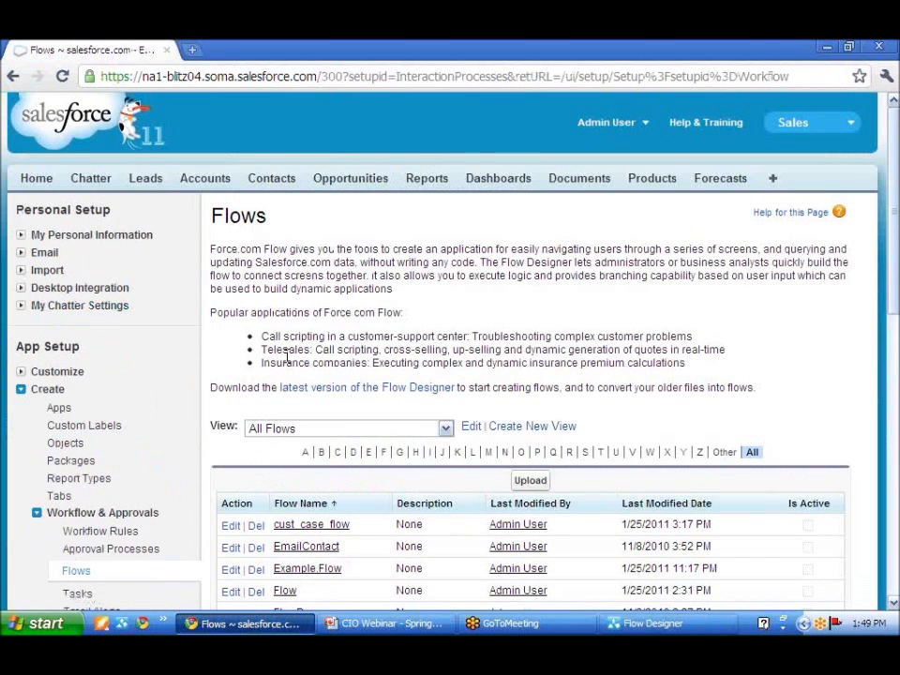
{"action": "scroll", "coordinate": [286, 356], "scroll_direction": "down", "scroll_amount": 1}
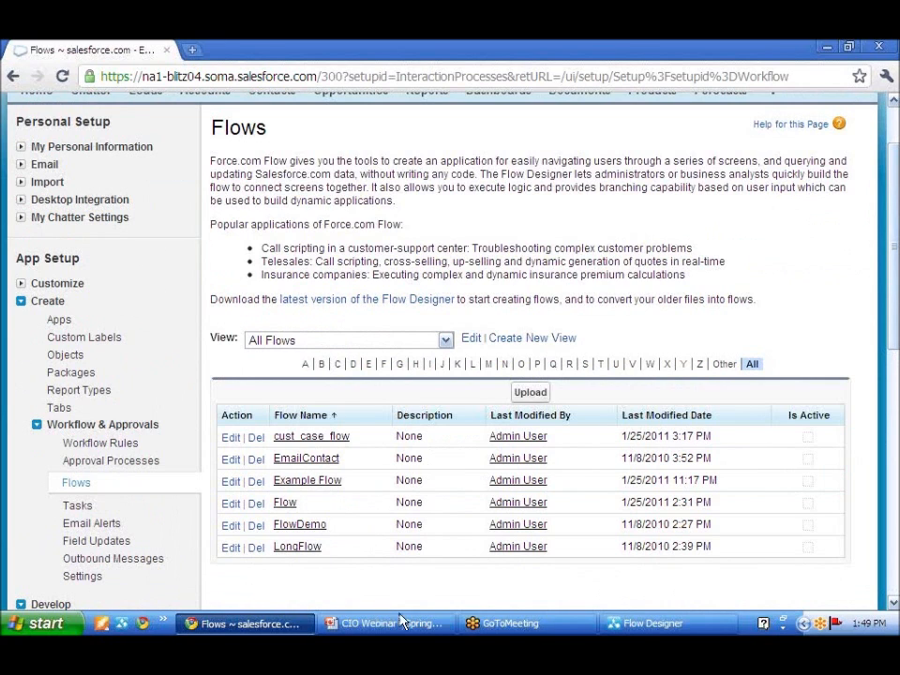
Step: Upload MortgageQuote.flow from My Documents as a new flow in Salesforce and continue to its detail page
{"action": "left_click", "coordinate": [609, 625]}
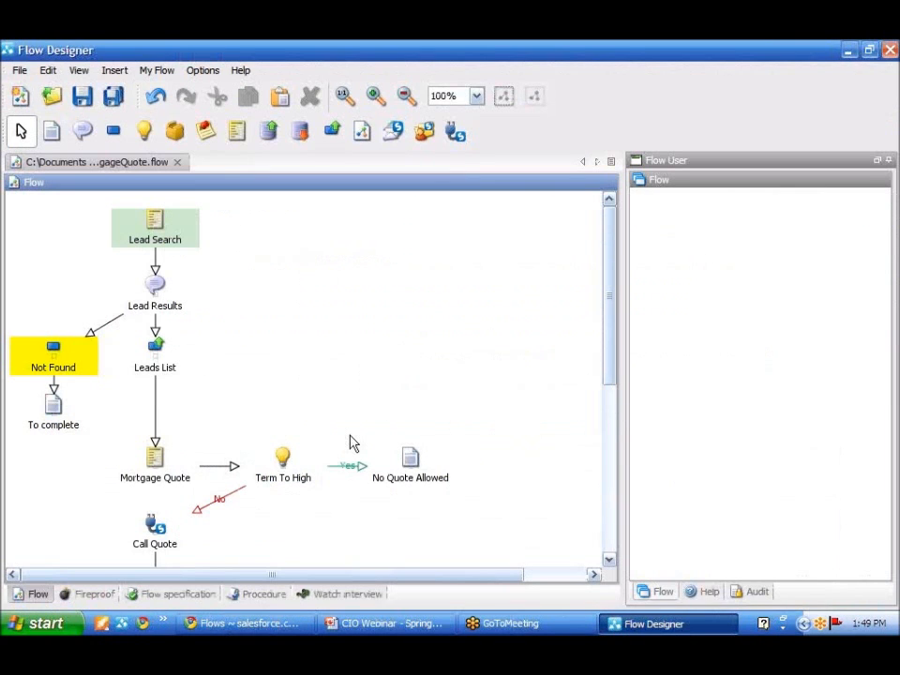
{"action": "left_click", "coordinate": [242, 624]}
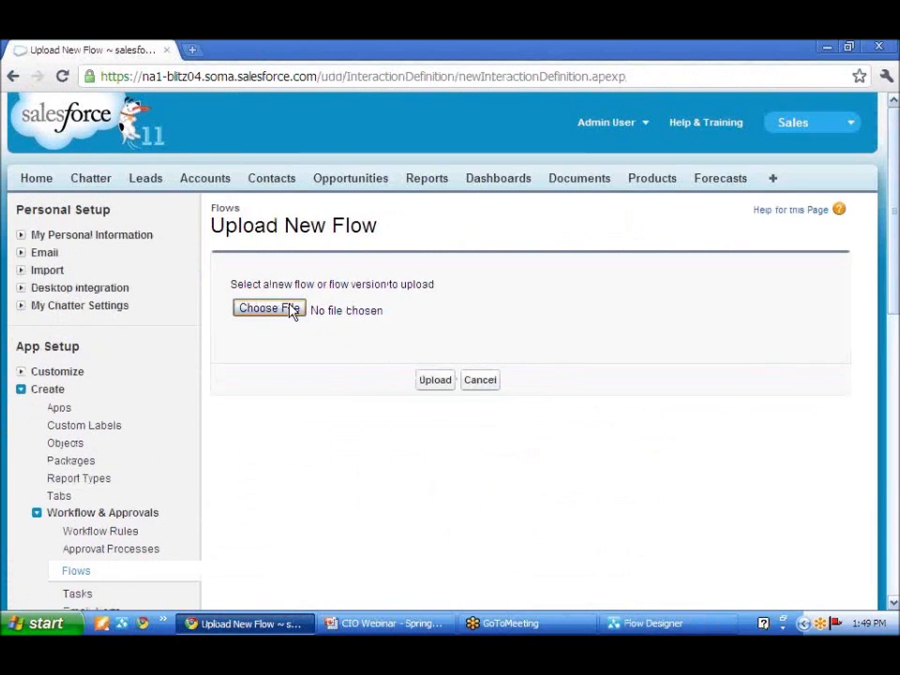
{"action": "left_click", "coordinate": [295, 309]}
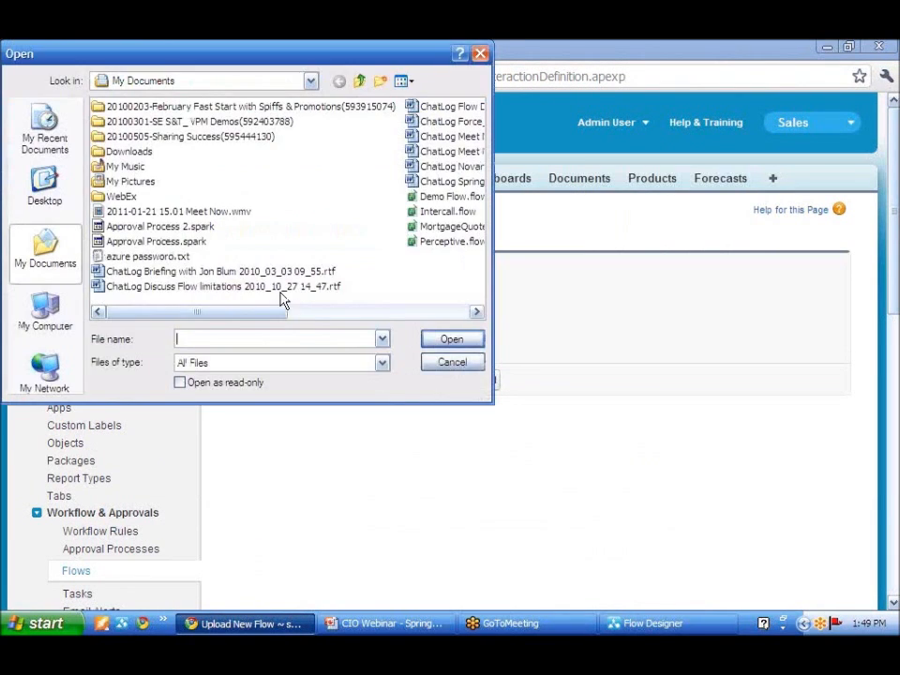
{"action": "left_click", "coordinate": [440, 227]}
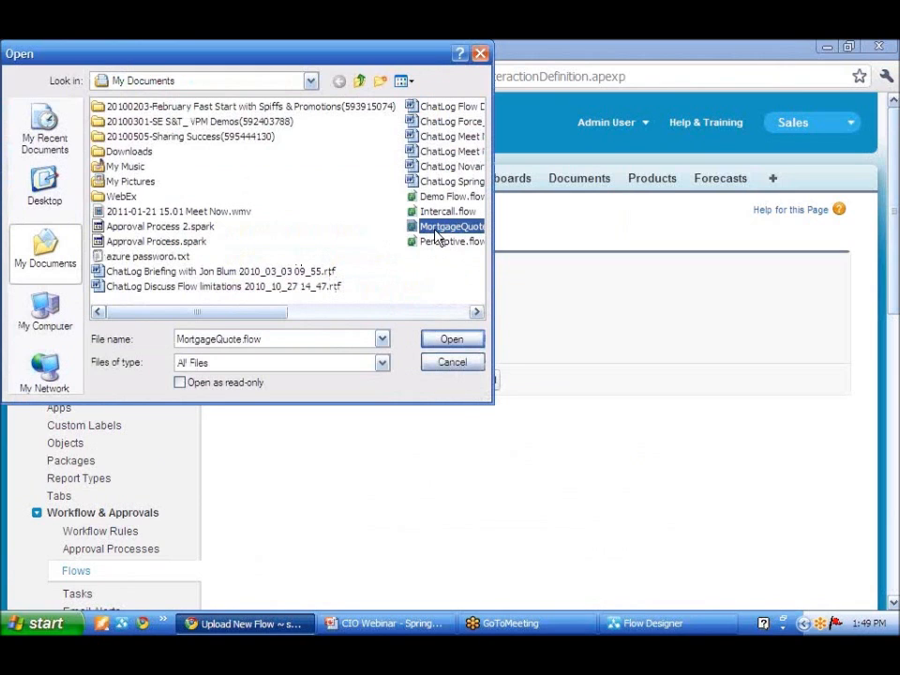
{"action": "left_click", "coordinate": [64, 193]}
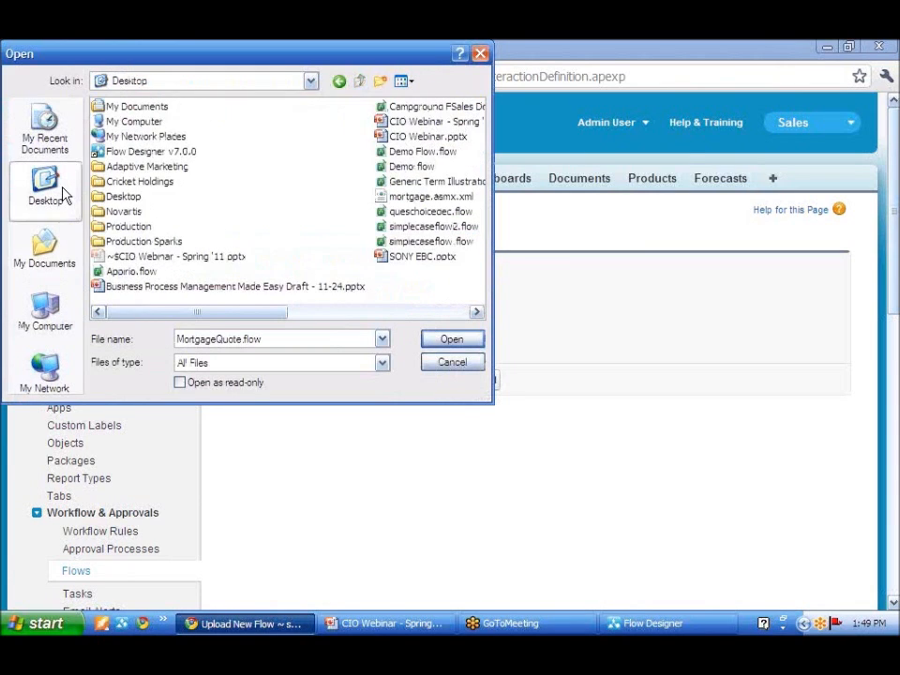
{"action": "left_click", "coordinate": [44, 246]}
{"action": "left_click", "coordinate": [437, 228]}
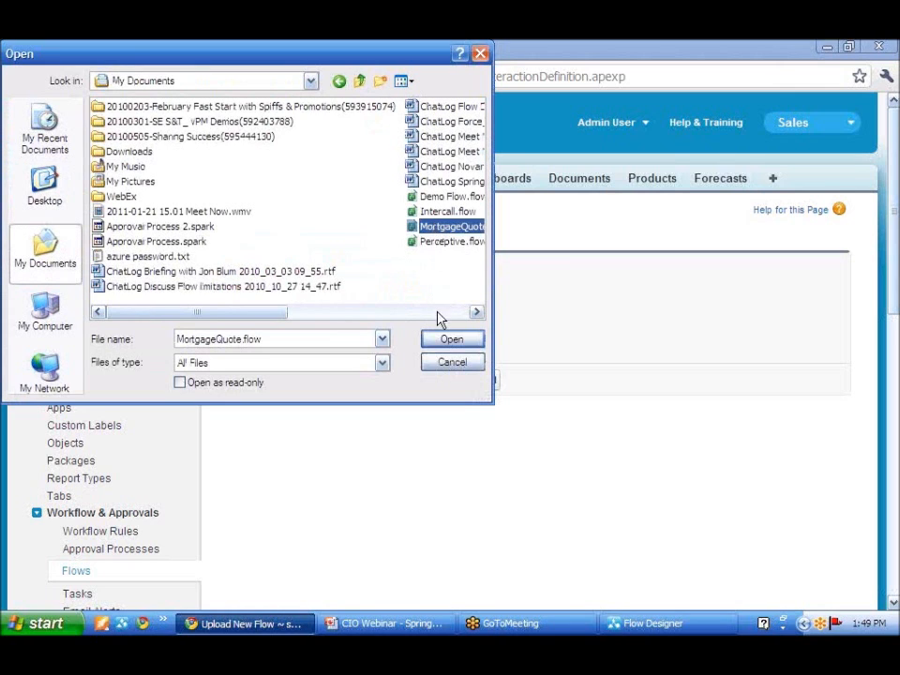
{"action": "left_click", "coordinate": [447, 340]}
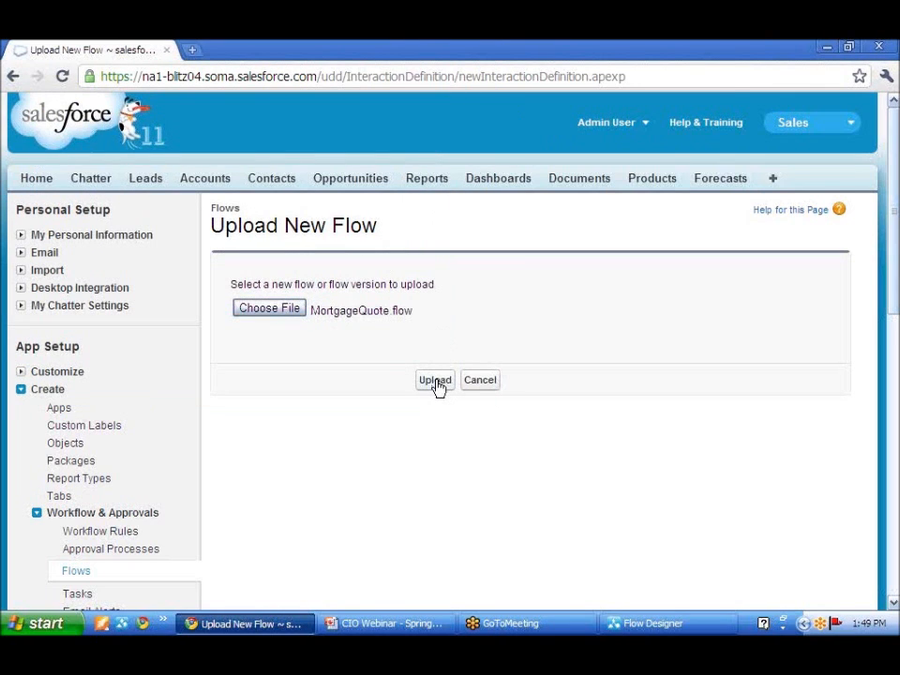
{"action": "left_click", "coordinate": [435, 381]}
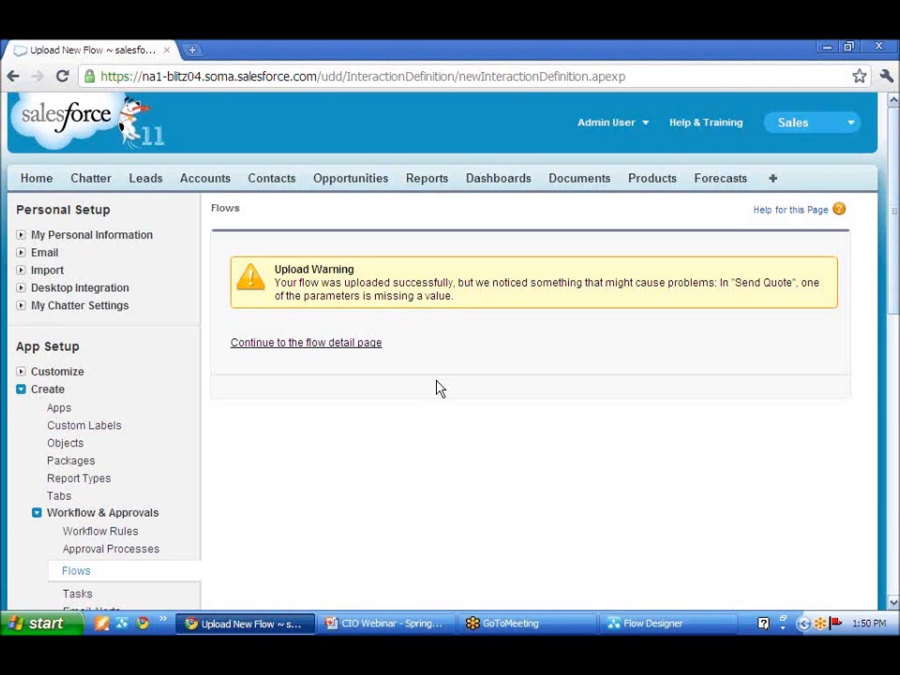
{"action": "left_click", "coordinate": [333, 345]}
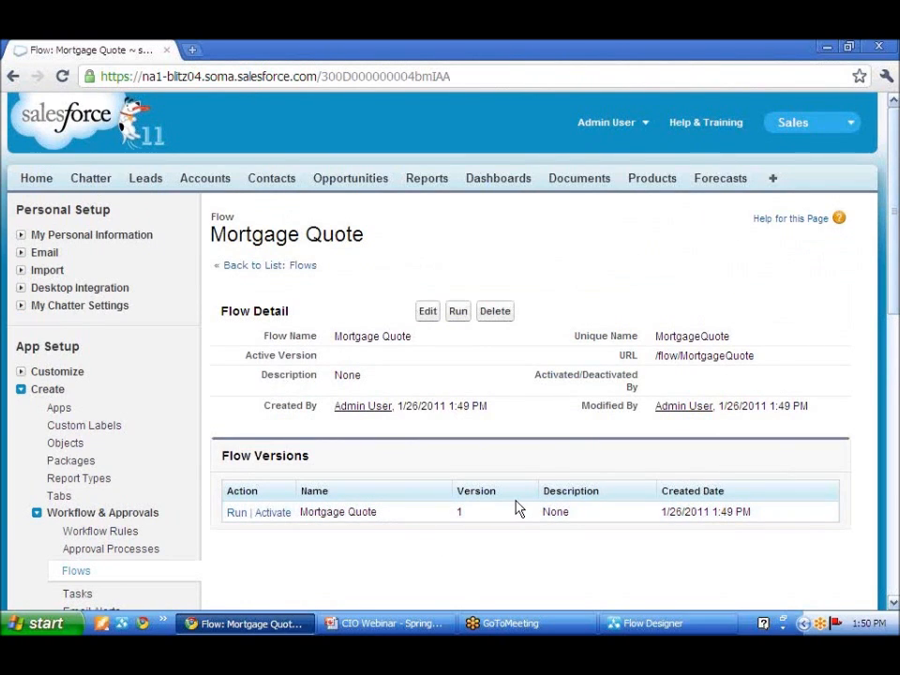
Step: Run version 1 of the Mortgage Quote flow, set its window aside and open the Leads home page in Salesforce
{"action": "left_click", "coordinate": [238, 514]}
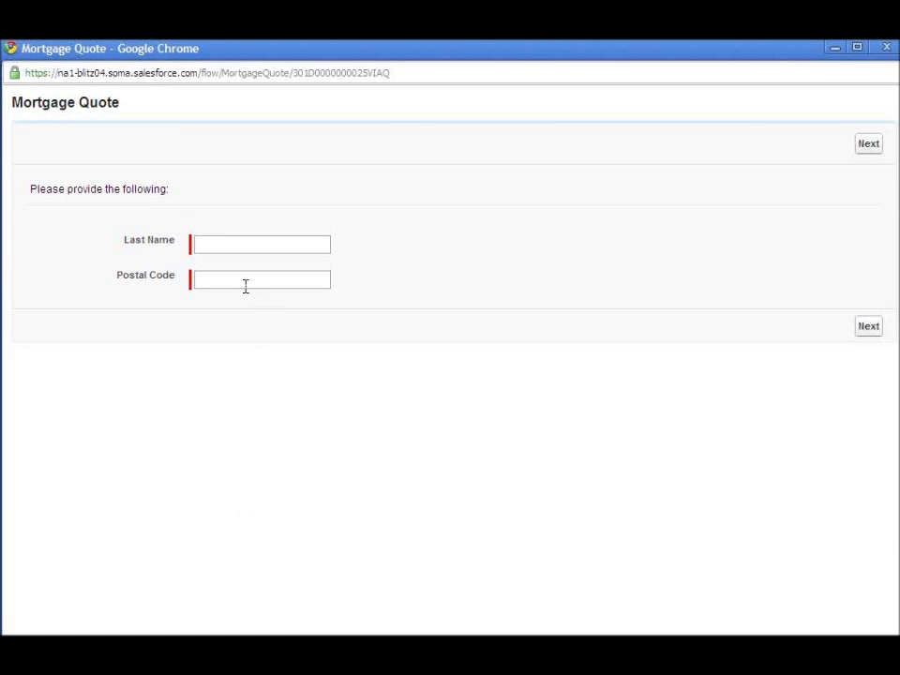
{"action": "left_click", "coordinate": [229, 242]}
{"action": "left_click", "coordinate": [832, 49]}
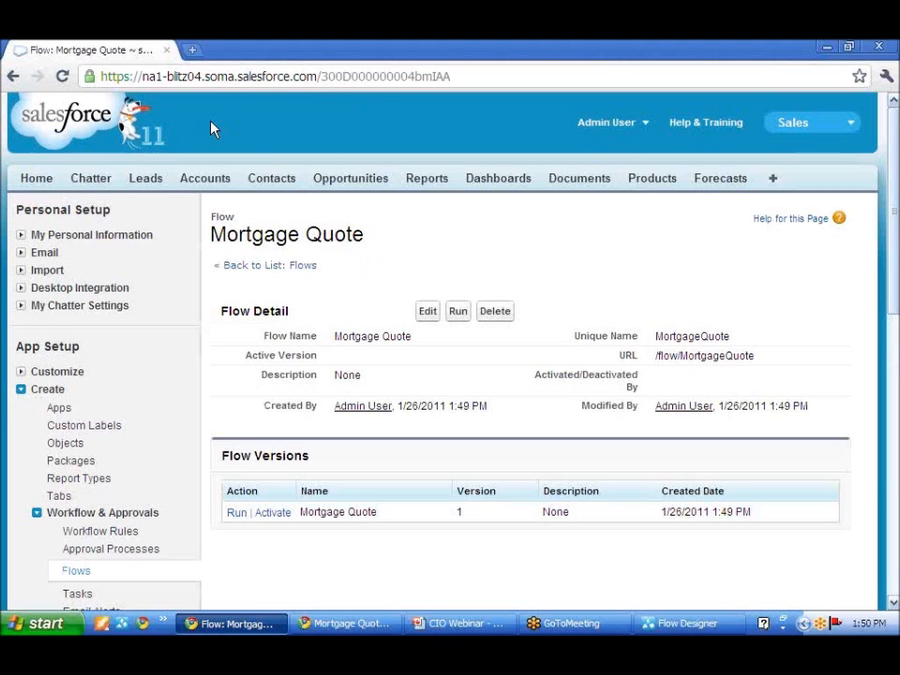
{"action": "left_click", "coordinate": [151, 181]}
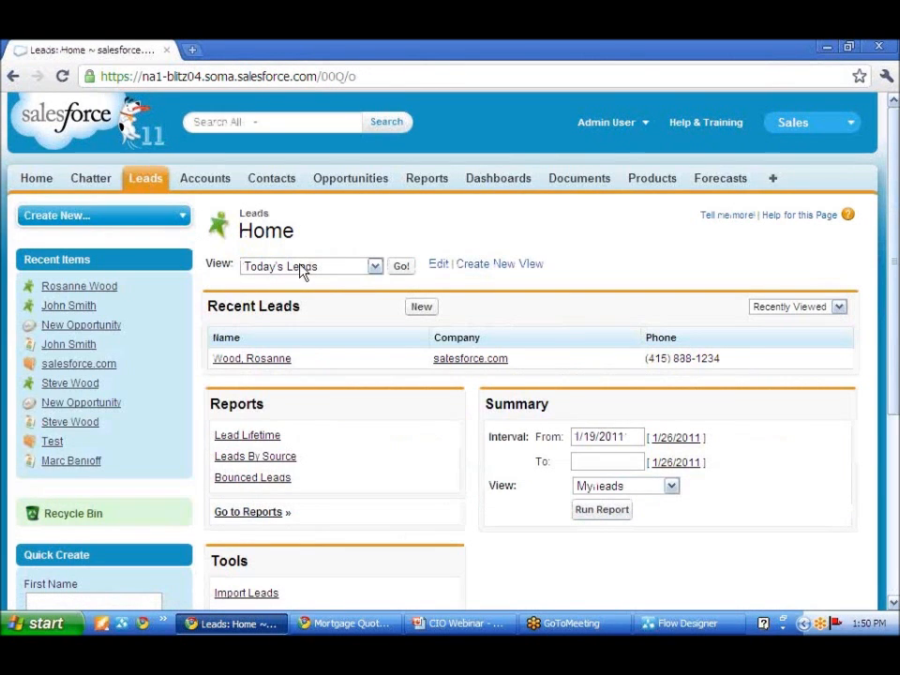
Step: Return to the running flow, search by the lead's last name and postal code, and continue with the matching lead
{"action": "left_click", "coordinate": [351, 622]}
{"action": "type", "text": "Smith"}
{"action": "key", "text": "Tab"}
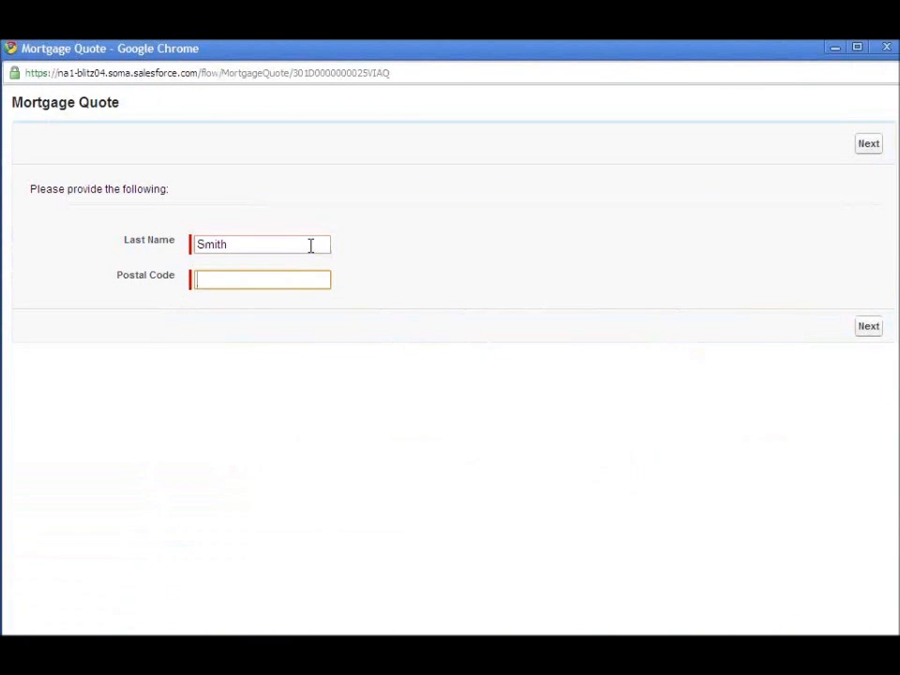
{"action": "type", "text": "94105"}
{"action": "left_click", "coordinate": [864, 327]}
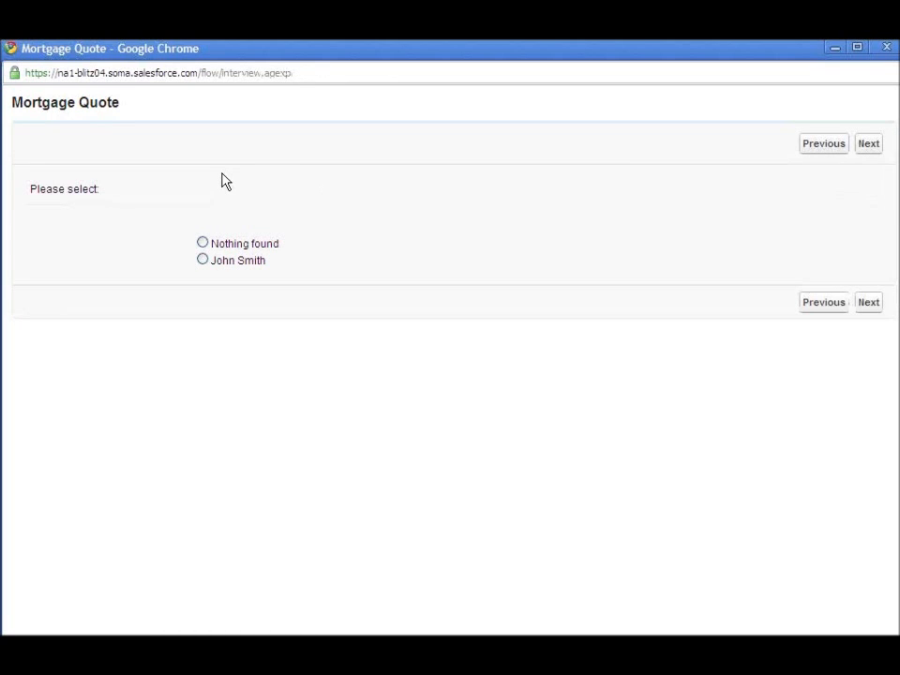
{"action": "left_click", "coordinate": [203, 261]}
{"action": "left_click", "coordinate": [861, 308]}
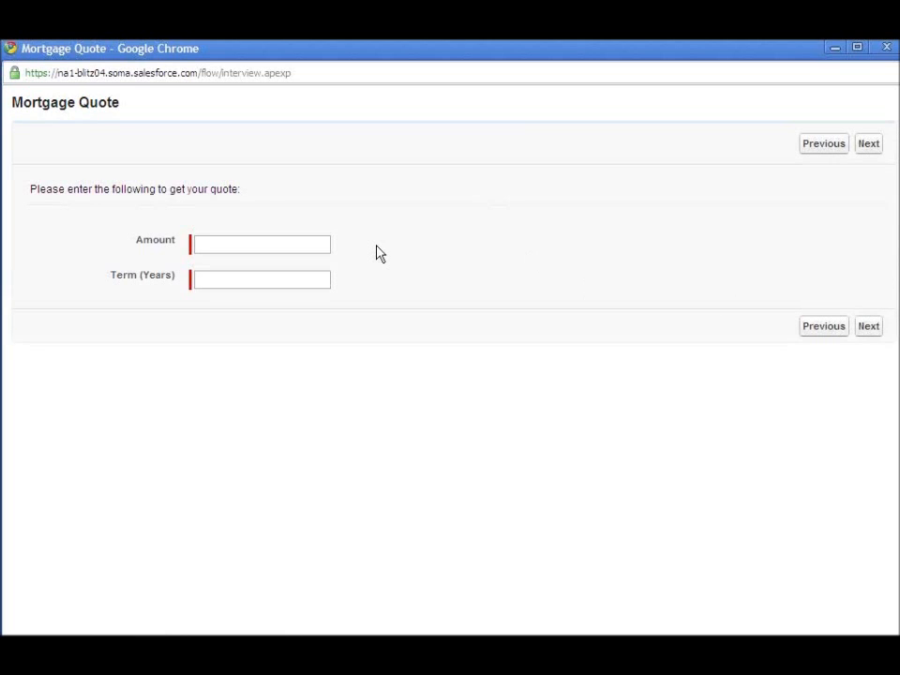
Step: Submit a mortgage quote request for an amount of 500000 over 30 years, and return to the previous screen
{"action": "left_click", "coordinate": [313, 243]}
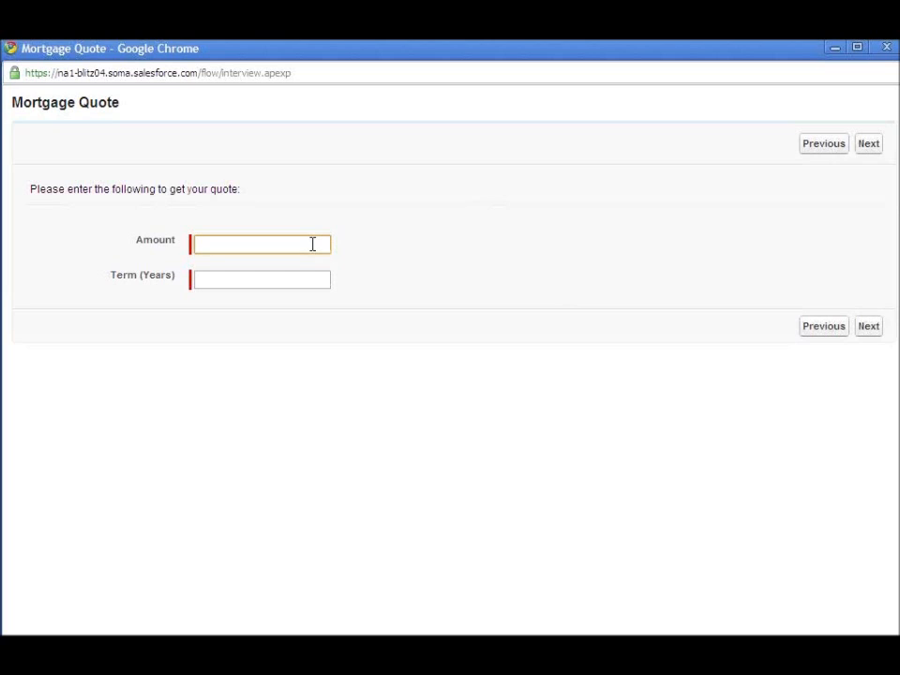
{"action": "type", "text": "500000"}
{"action": "key", "text": "Tab"}
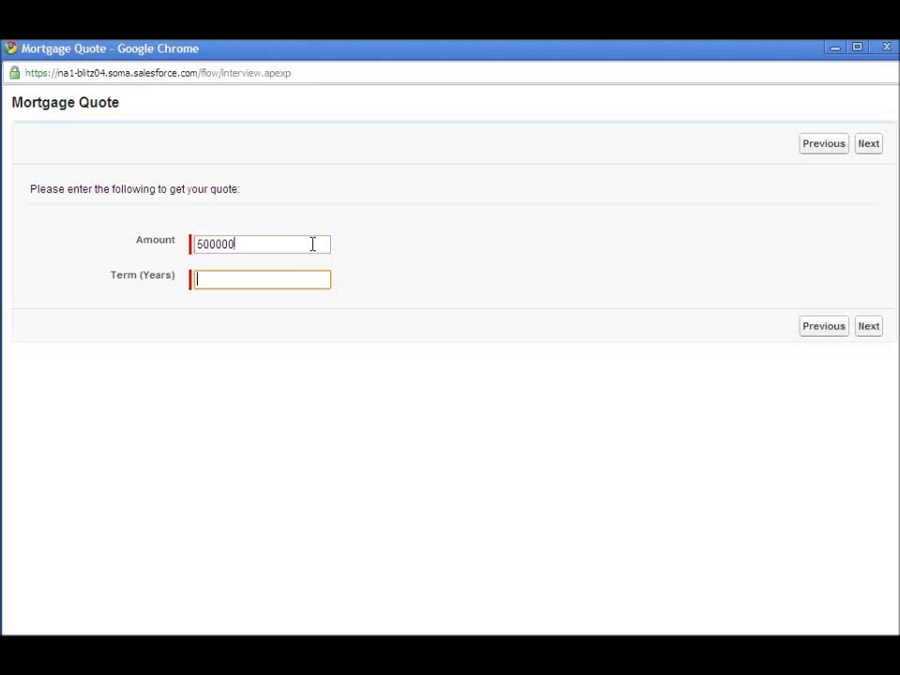
{"action": "type", "text": "30"}
{"action": "left_click", "coordinate": [868, 334]}
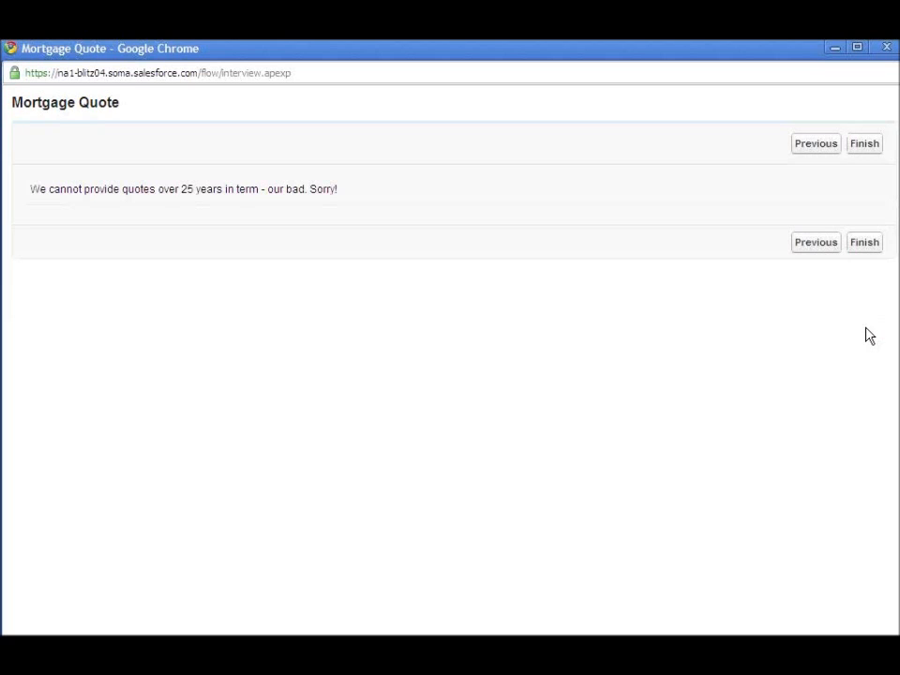
{"action": "left_click", "coordinate": [818, 248]}
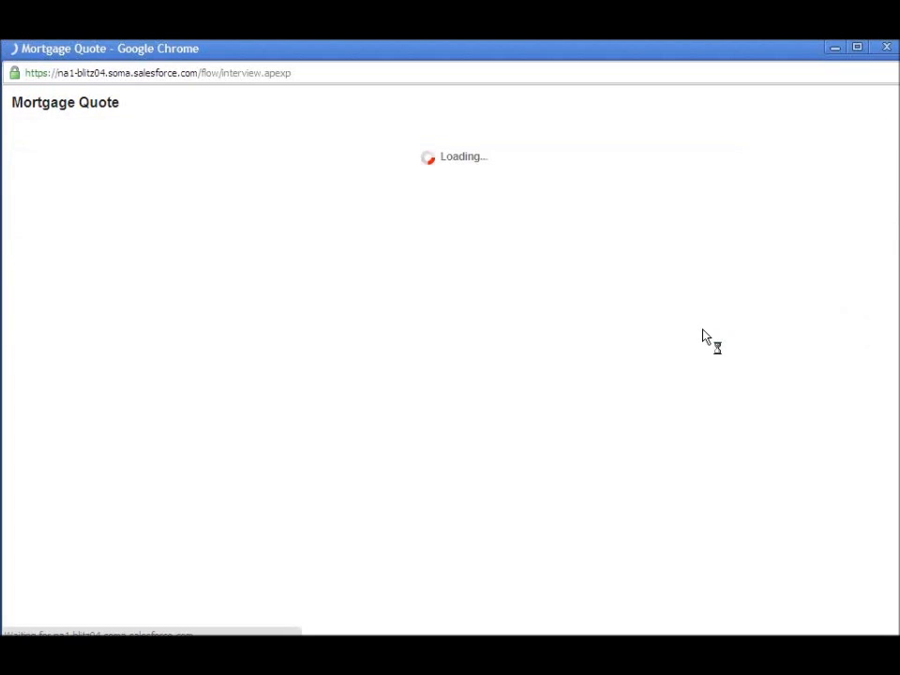
Step: Set the mortgage term to 25 years and submit the quote request
{"action": "left_click_drag", "start_coordinate": [259, 281], "coordinate": [183, 279]}
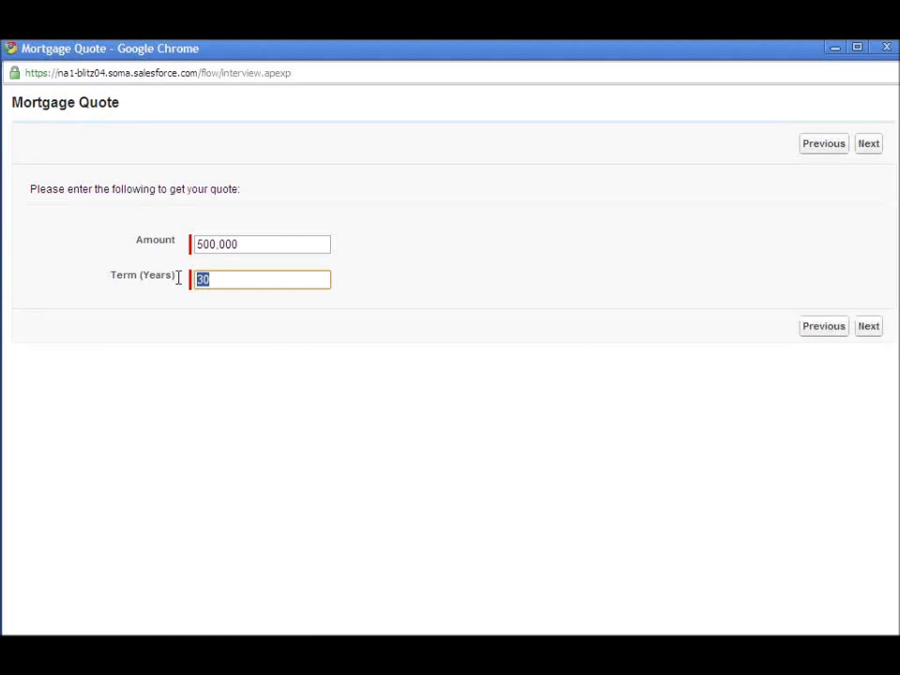
{"action": "type", "text": "25"}
{"action": "left_click", "coordinate": [868, 330]}
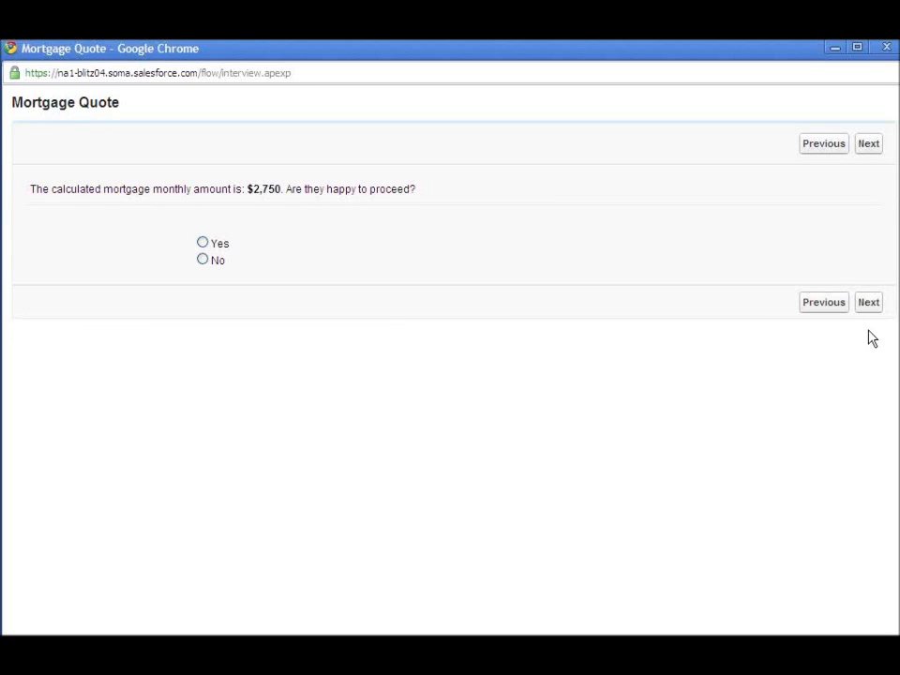
Step: Switch to Flow Designer and examine the Term To High, Call Quote and Happy elements in the lower part of the flow
{"action": "left_click", "coordinate": [835, 47]}
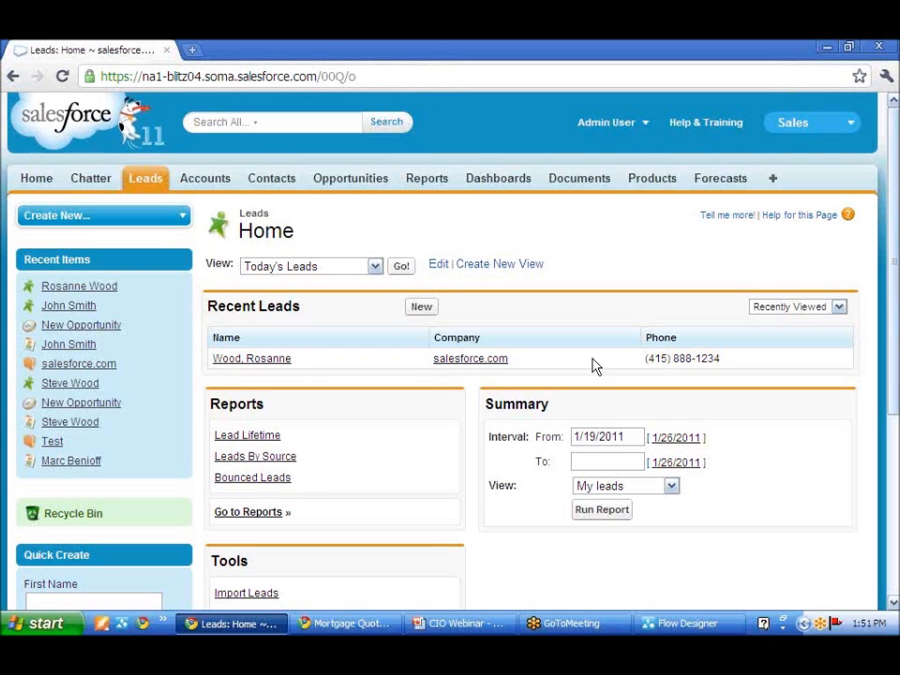
{"action": "left_click", "coordinate": [665, 625]}
{"action": "left_click_drag", "start_coordinate": [608, 342], "coordinate": [607, 428]}
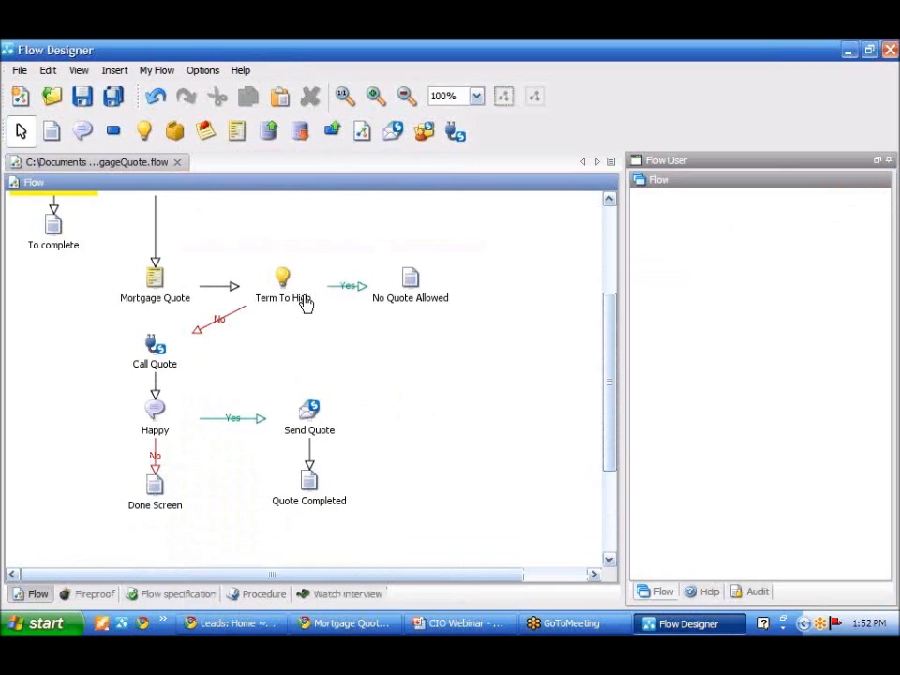
{"action": "mouse_move", "coordinate": [306, 301]}
{"action": "mouse_move", "coordinate": [167, 368]}
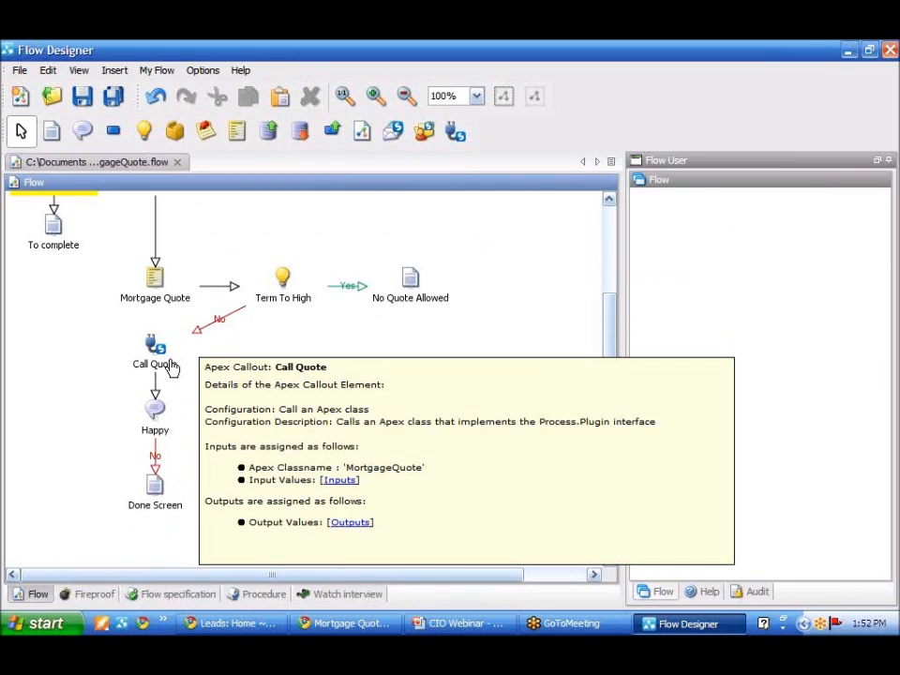
{"action": "mouse_move", "coordinate": [178, 418]}
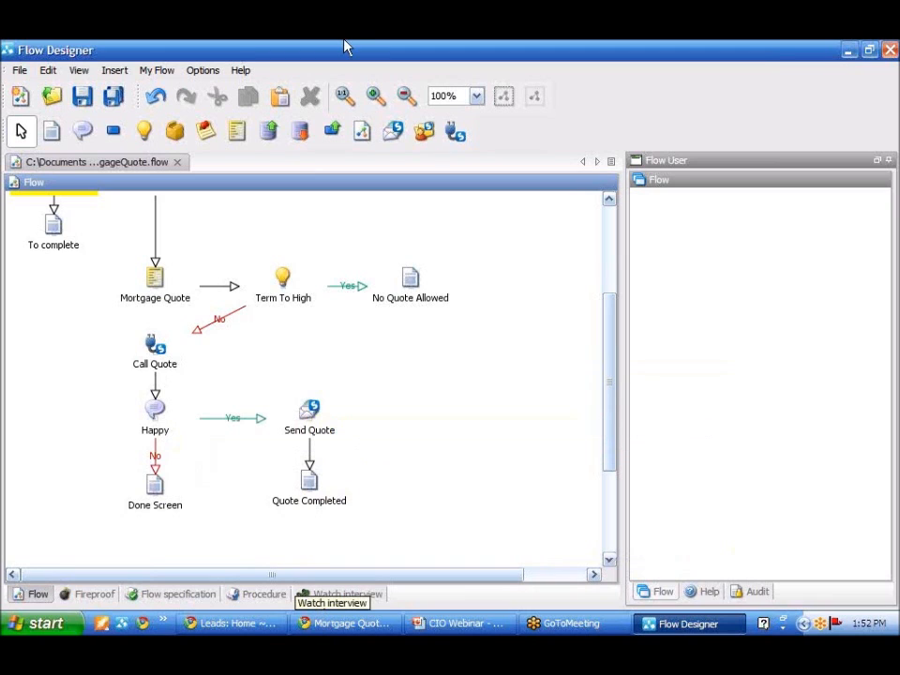
Step: Return to the running Mortgage Quote flow, highlight the monthly amount, and continue with No as the answer to proceeding
{"action": "left_click", "coordinate": [347, 624]}
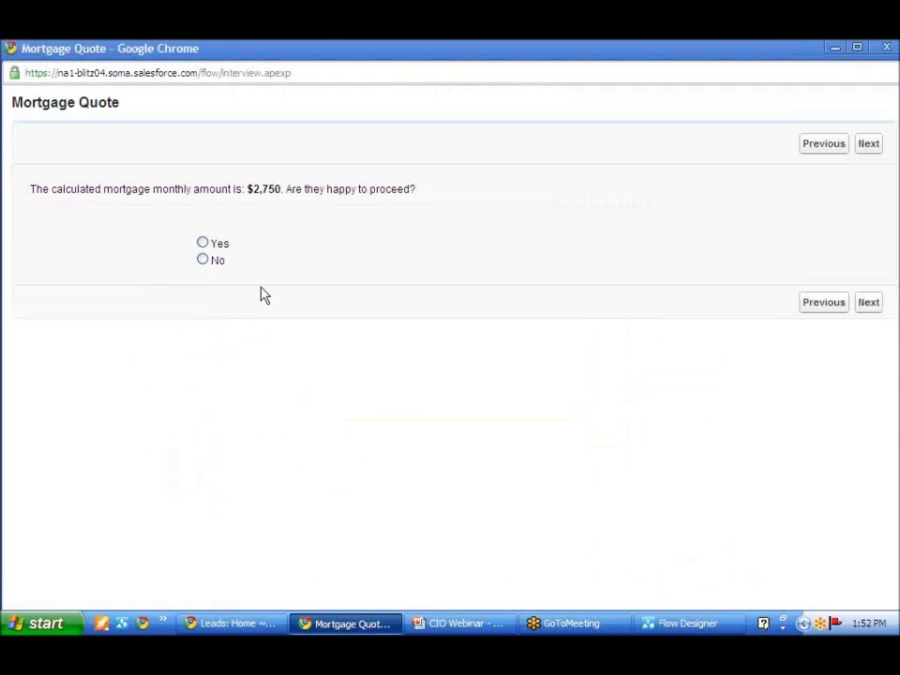
{"action": "left_click_drag", "start_coordinate": [250, 189], "coordinate": [290, 191]}
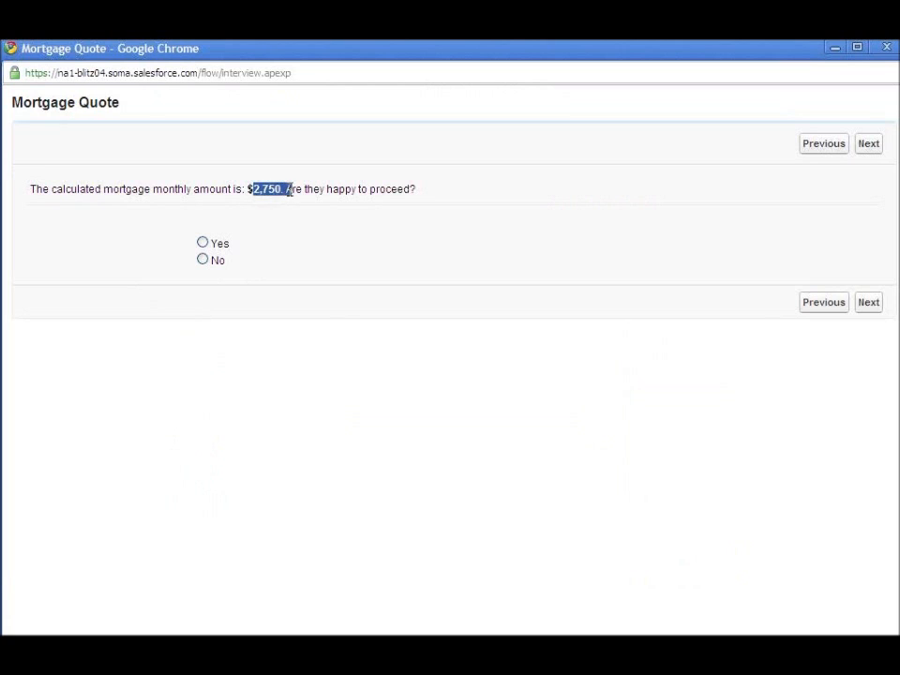
{"action": "left_click", "coordinate": [399, 224]}
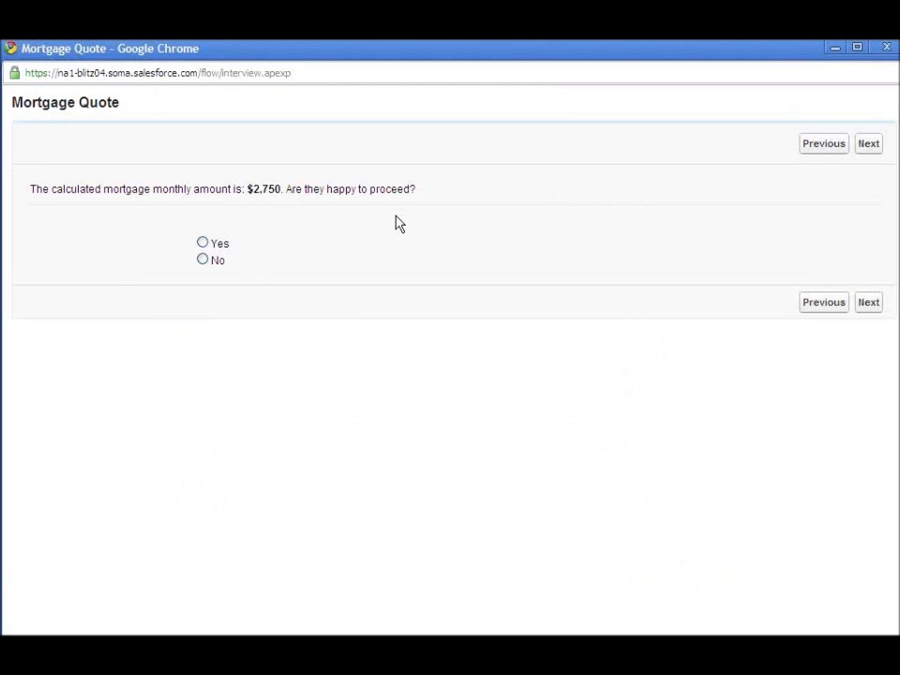
{"action": "left_click", "coordinate": [203, 260]}
{"action": "left_click", "coordinate": [860, 303]}
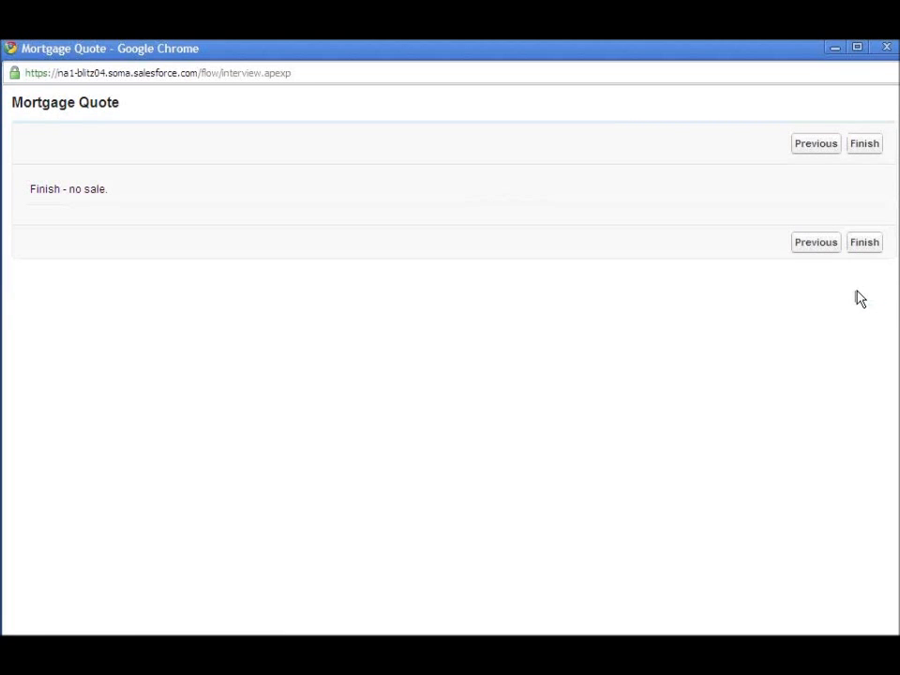
Step: Go back to the proceed question, continue with Yes instead, and close the flow window
{"action": "left_click", "coordinate": [818, 148]}
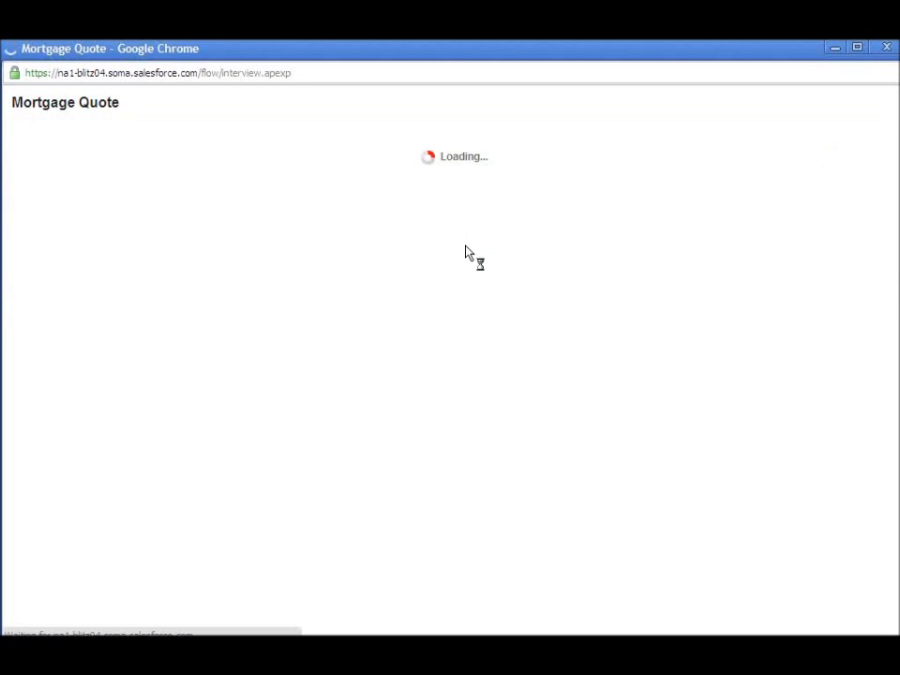
{"action": "left_click", "coordinate": [203, 244]}
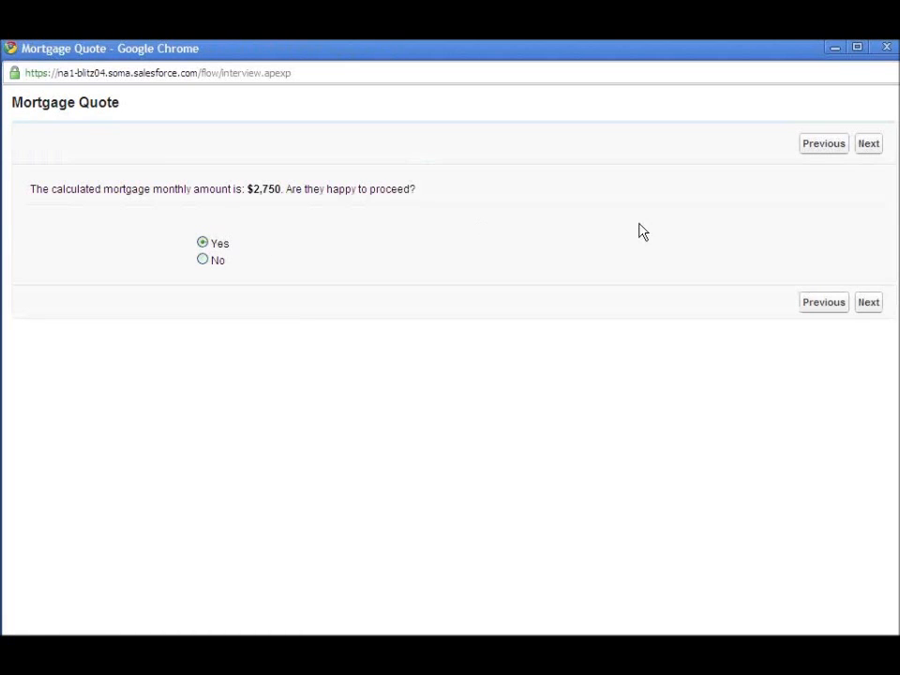
{"action": "left_click", "coordinate": [868, 146]}
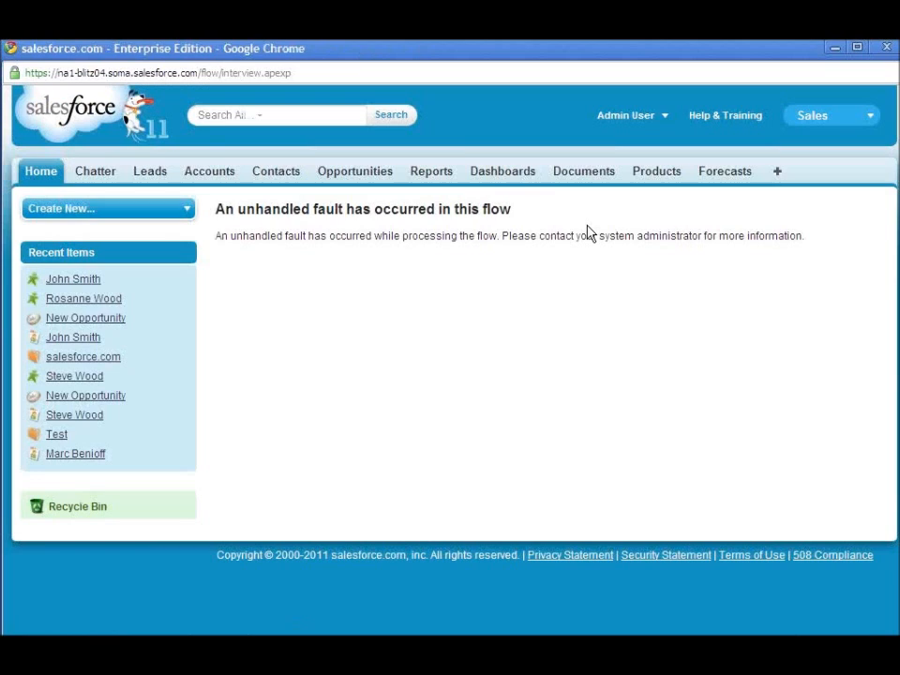
{"action": "left_click", "coordinate": [882, 52]}
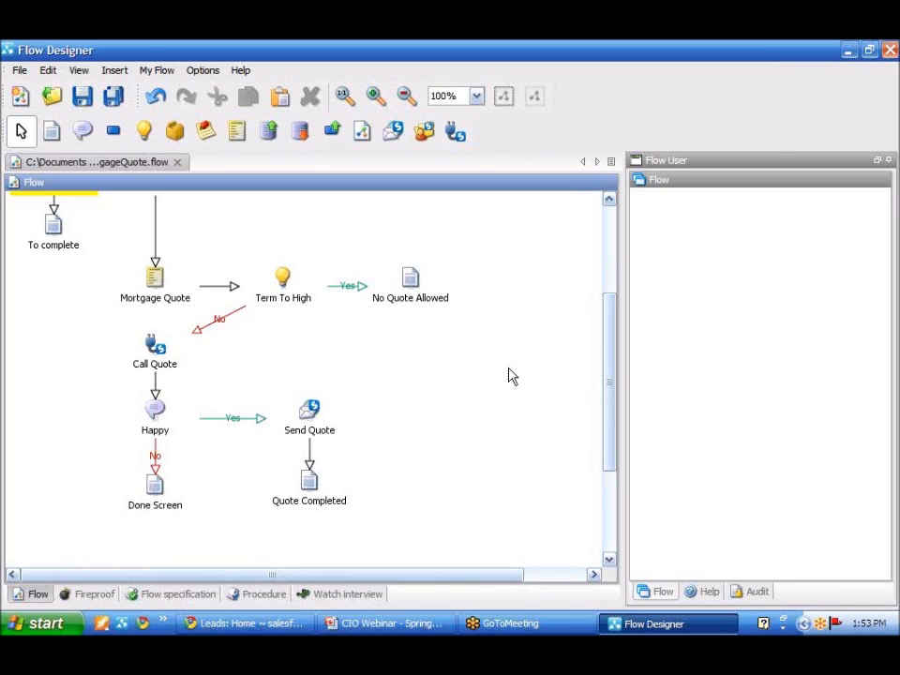
Step: In Flow Designer, add a statement named Email Problem beside Send Quote, with the display text "Oops - something has gone wrong!"
{"action": "left_click", "coordinate": [52, 132]}
{"action": "left_click", "coordinate": [457, 411]}
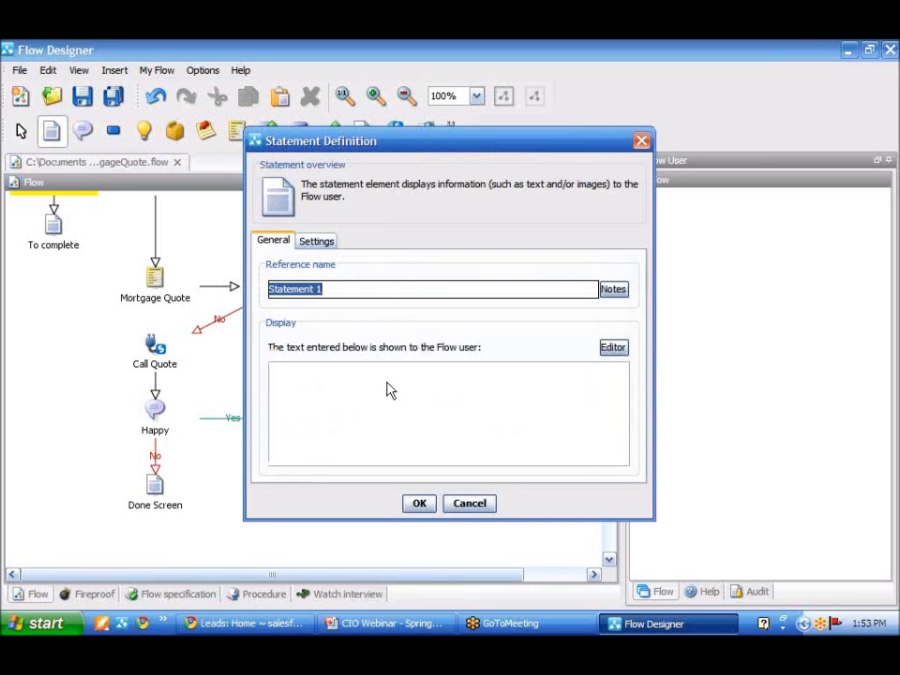
{"action": "type", "text": "Email Problem"}
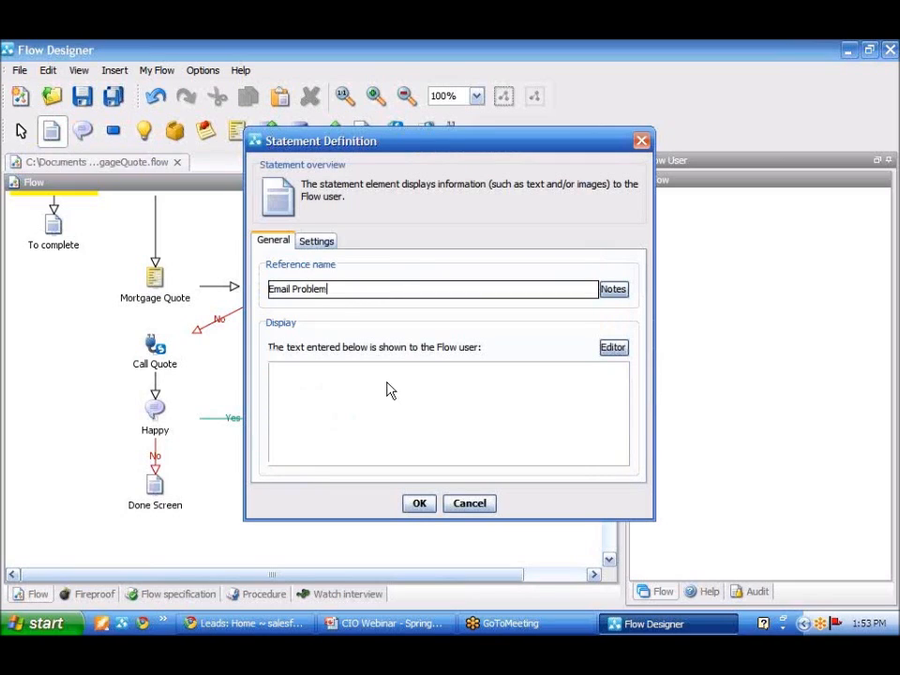
{"action": "left_click", "coordinate": [421, 396]}
{"action": "type", "text": "Oops - somethi"}
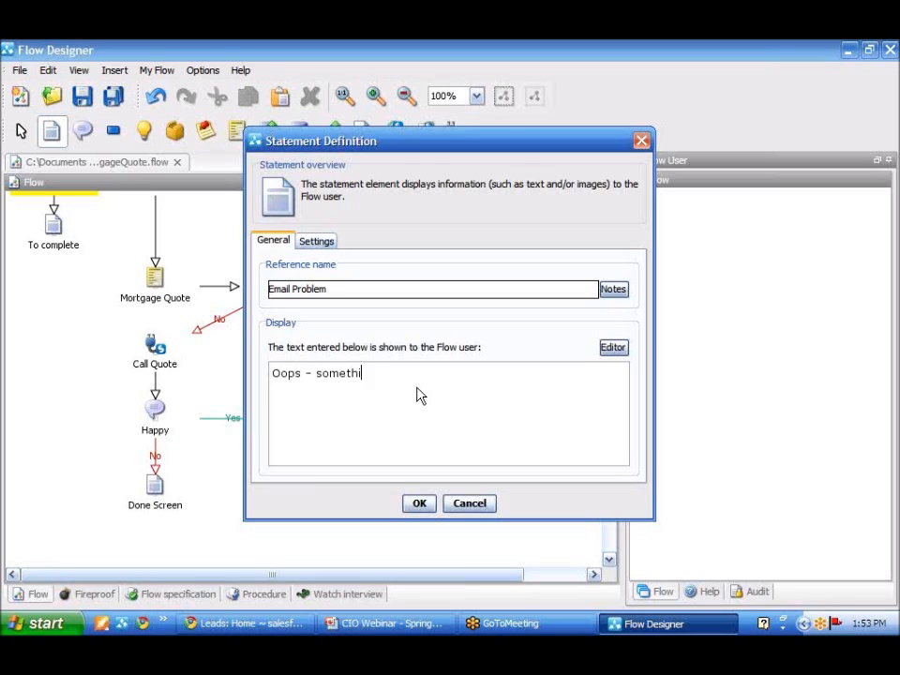
{"action": "type", "text": "ng has gone wront"}
{"action": "type", "text": "!"}
Step: Insert the Fault Message value on its own line below the Email Problem display text and confirm the statement definition
{"action": "left_click", "coordinate": [614, 347]}
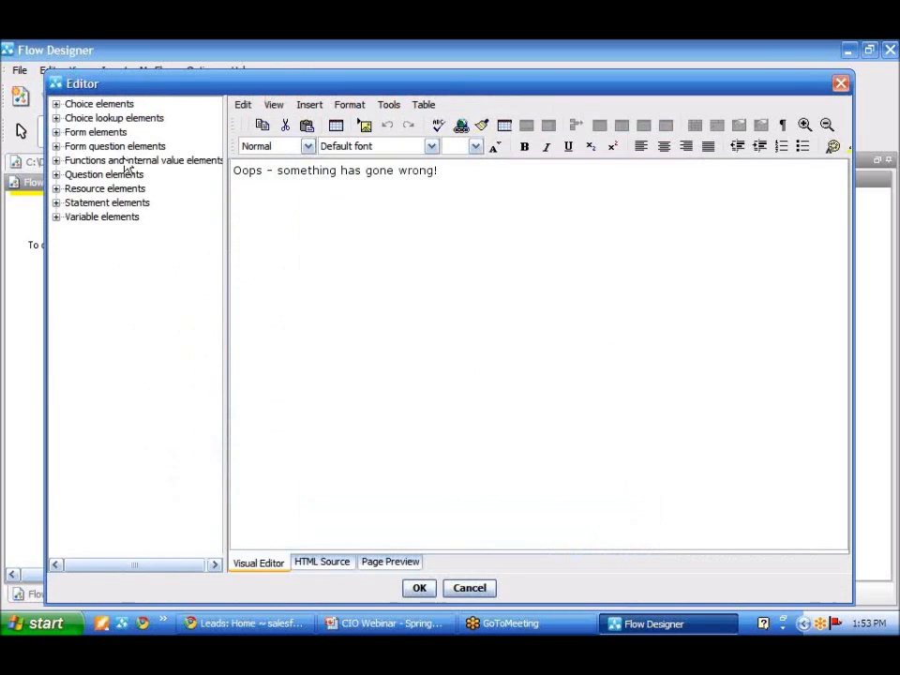
{"action": "left_click", "coordinate": [56, 161]}
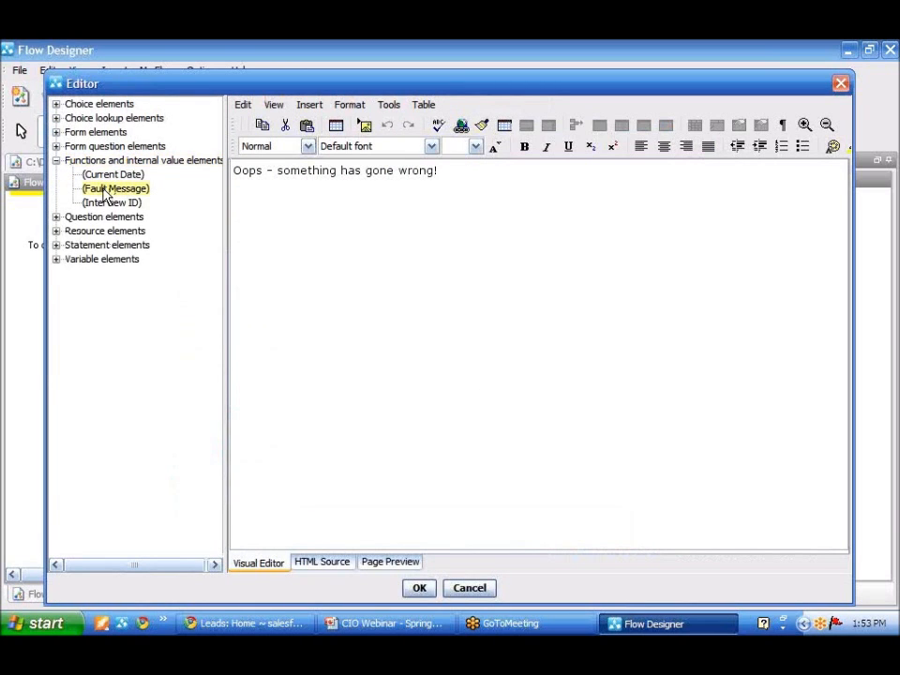
{"action": "left_click_drag", "start_coordinate": [106, 192], "coordinate": [389, 181]}
{"action": "left_click", "coordinate": [438, 177]}
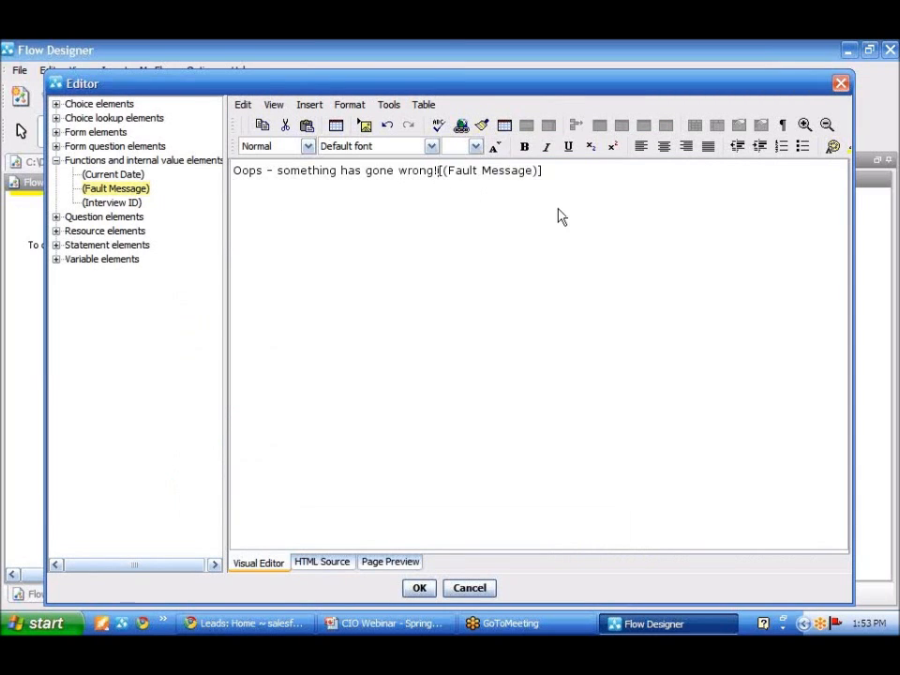
{"action": "key", "text": "Return"}
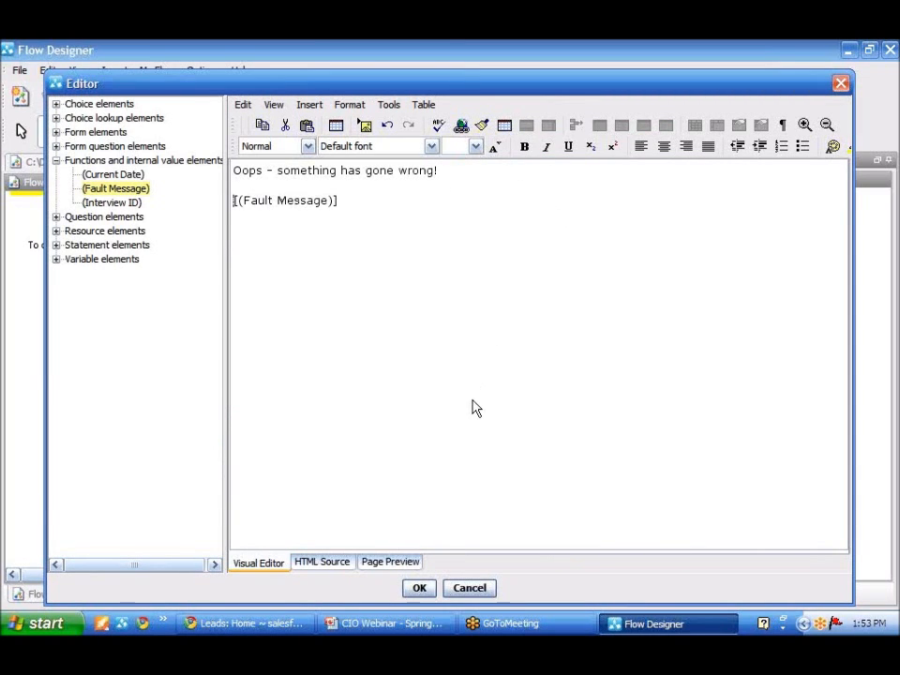
{"action": "left_click", "coordinate": [420, 588]}
{"action": "left_click", "coordinate": [421, 504]}
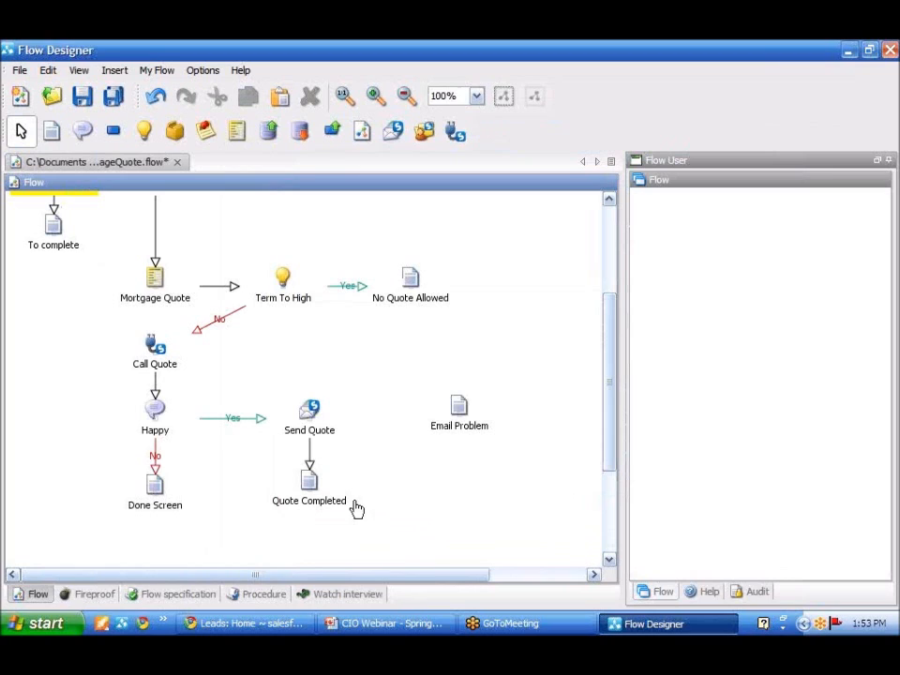
Step: Connect Send Quote to the Email Problem statement as its fault path and save the flow
{"action": "left_click_drag", "start_coordinate": [310, 422], "coordinate": [484, 424]}
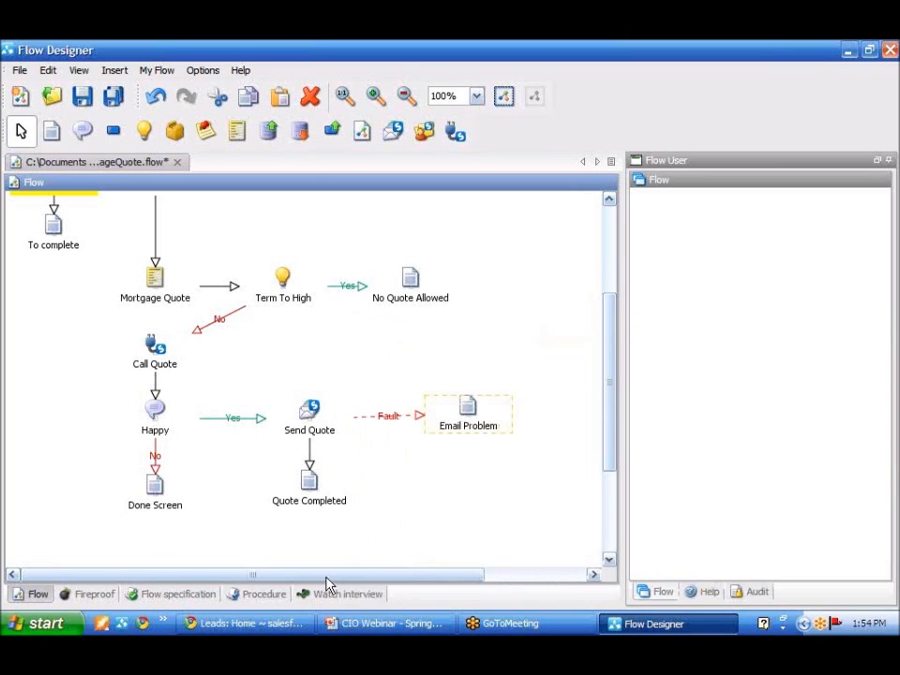
{"action": "left_click", "coordinate": [278, 624]}
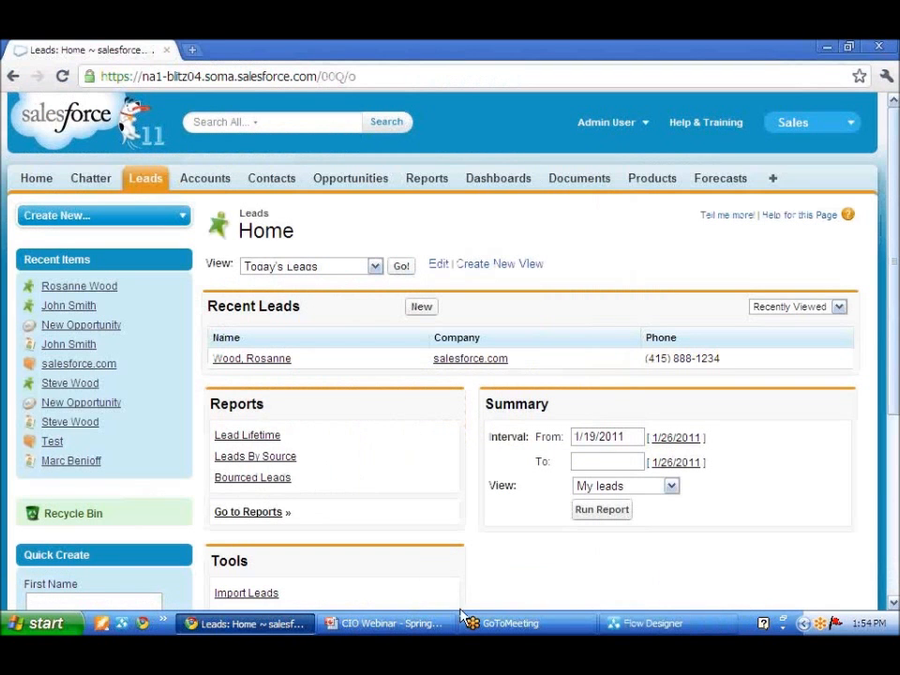
{"action": "left_click", "coordinate": [626, 630]}
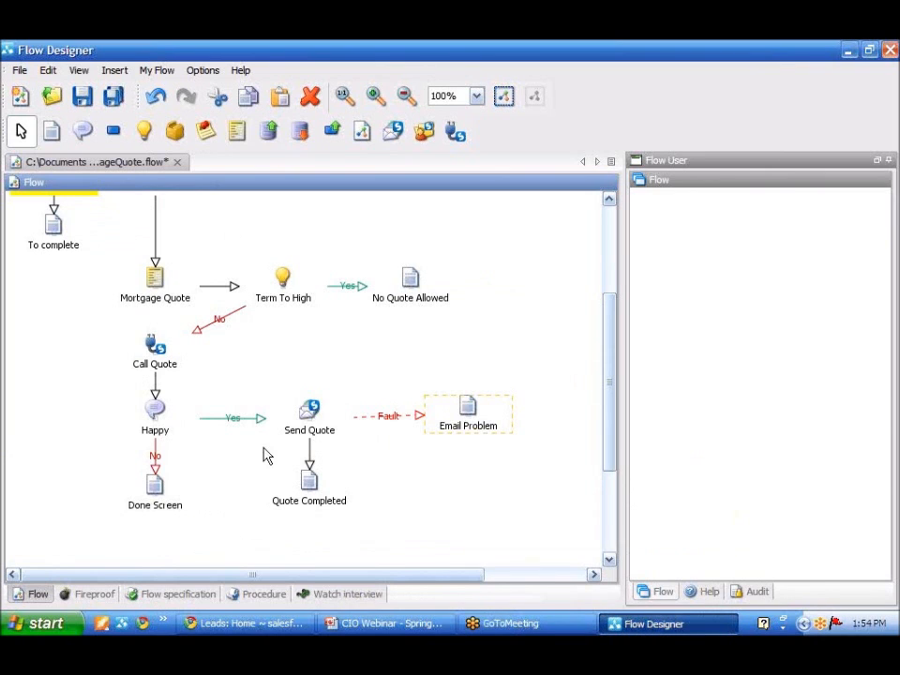
{"action": "mouse_move", "coordinate": [305, 437]}
{"action": "left_click", "coordinate": [85, 100]}
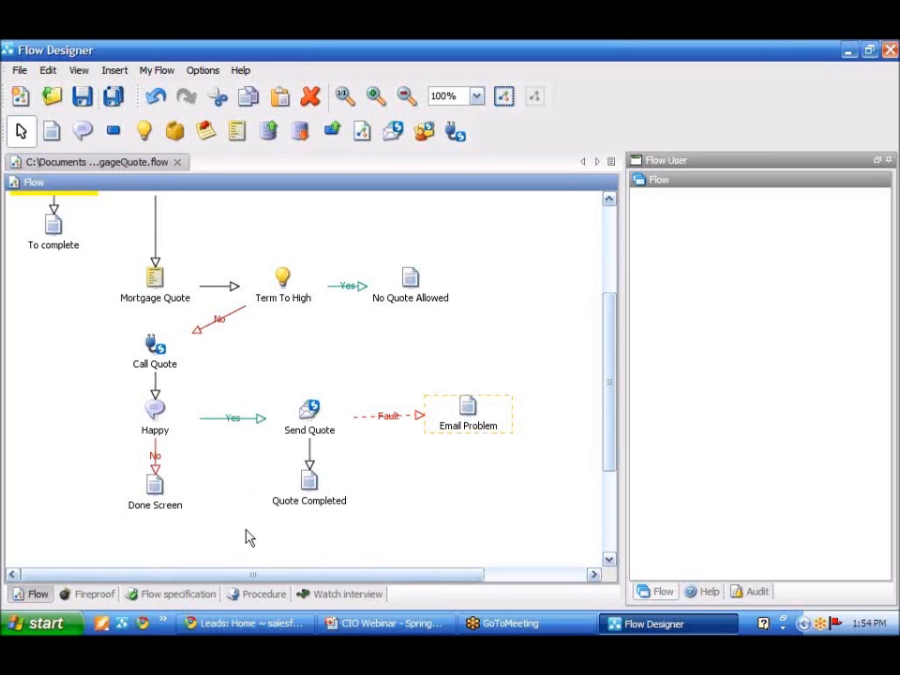
Step: Switch to Salesforce, go to Flows in Setup and open the Mortgage Quote flow's detail page
{"action": "left_click", "coordinate": [242, 625]}
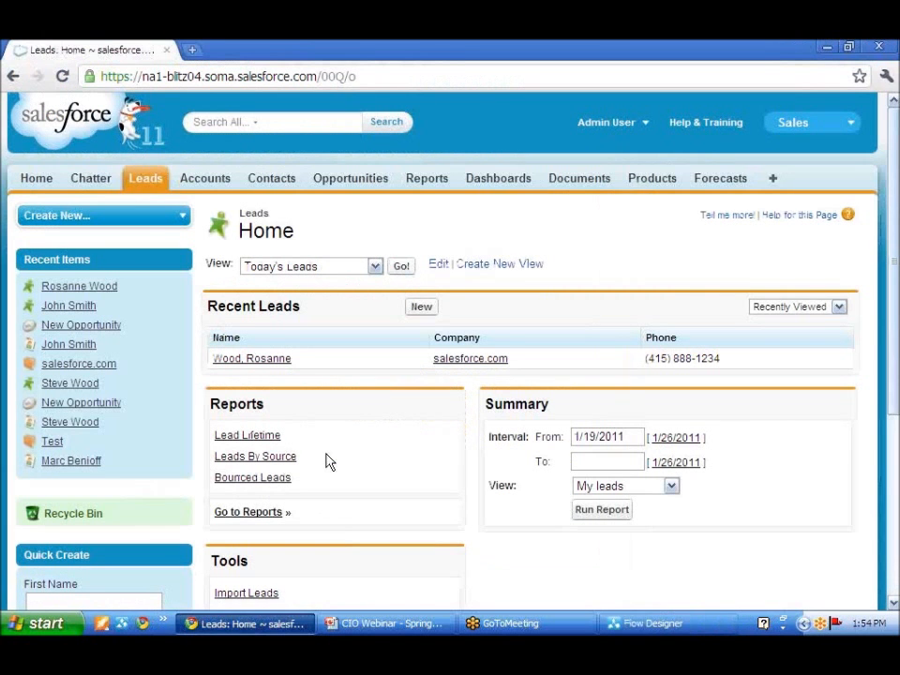
{"action": "scroll", "coordinate": [329, 463], "scroll_direction": "down", "scroll_amount": 4}
{"action": "scroll", "coordinate": [329, 462], "scroll_direction": "up", "scroll_amount": 4}
{"action": "left_click", "coordinate": [607, 123]}
{"action": "left_click", "coordinate": [597, 173]}
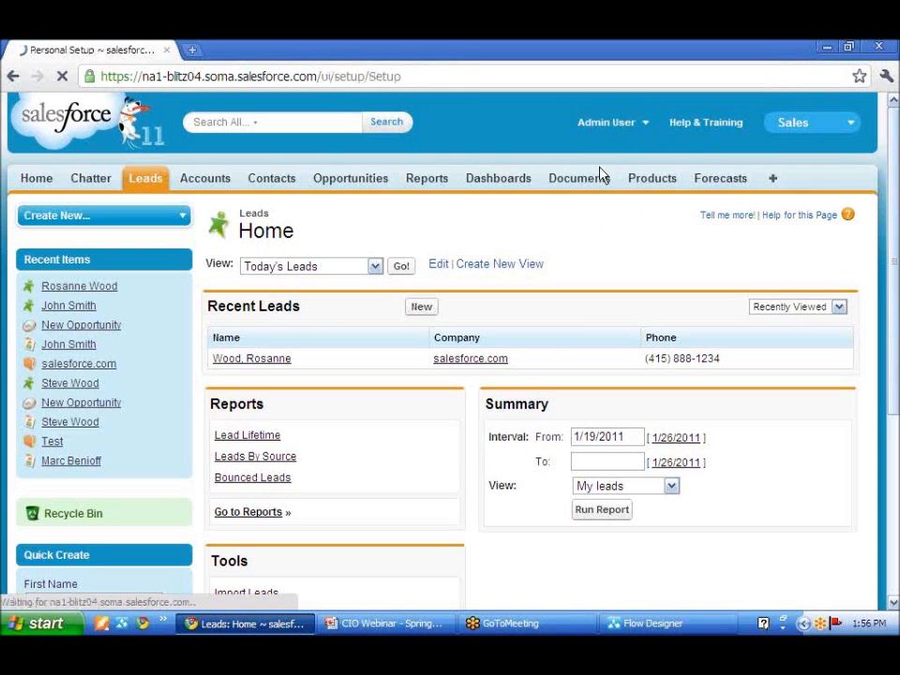
{"action": "scroll", "coordinate": [132, 442], "scroll_direction": "down", "scroll_amount": 4}
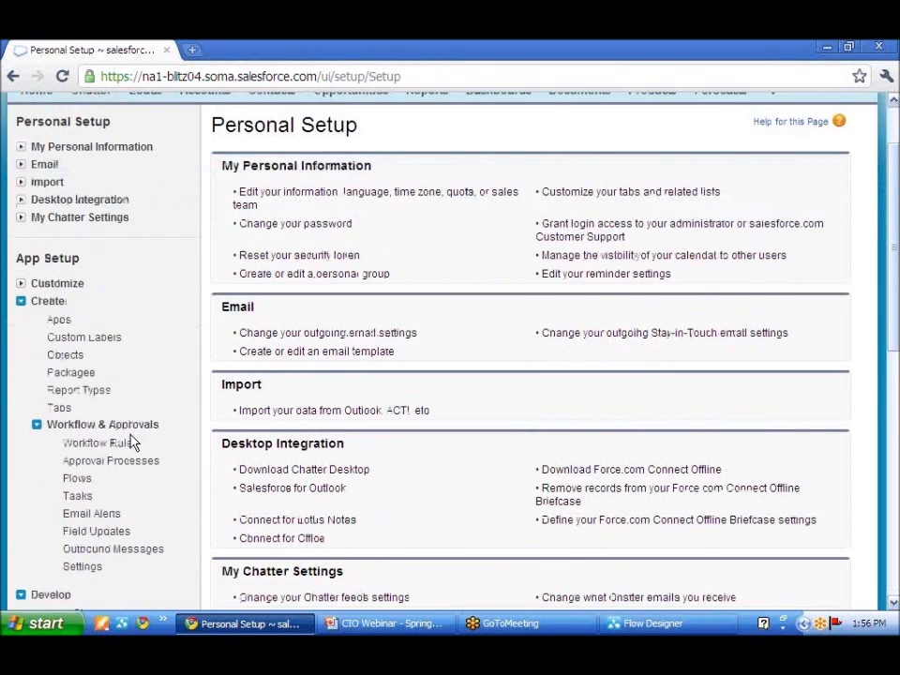
{"action": "left_click", "coordinate": [80, 396]}
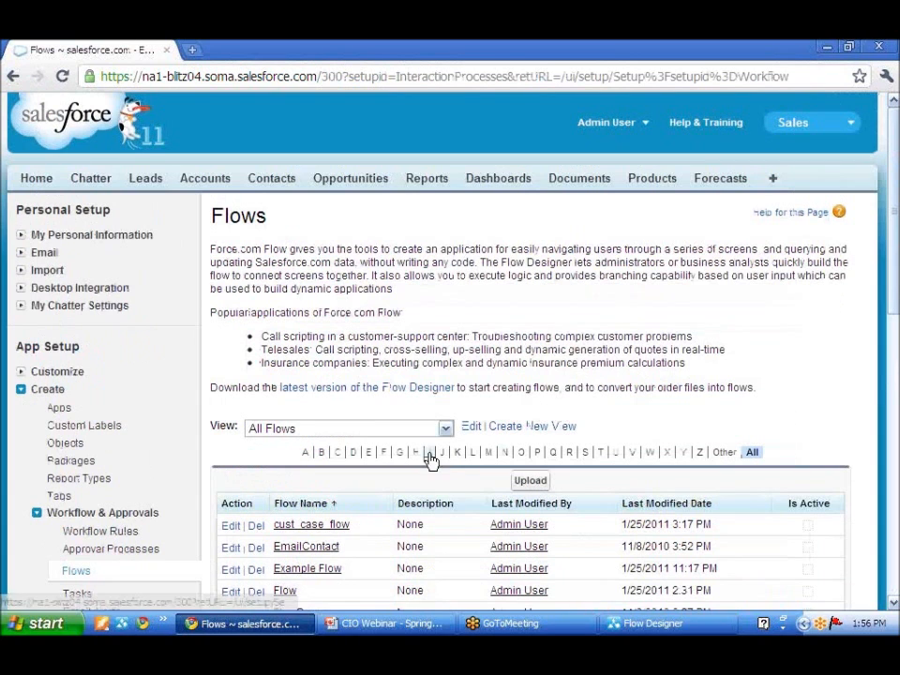
{"action": "scroll", "coordinate": [427, 461], "scroll_direction": "down", "scroll_amount": 6}
{"action": "left_click", "coordinate": [332, 394]}
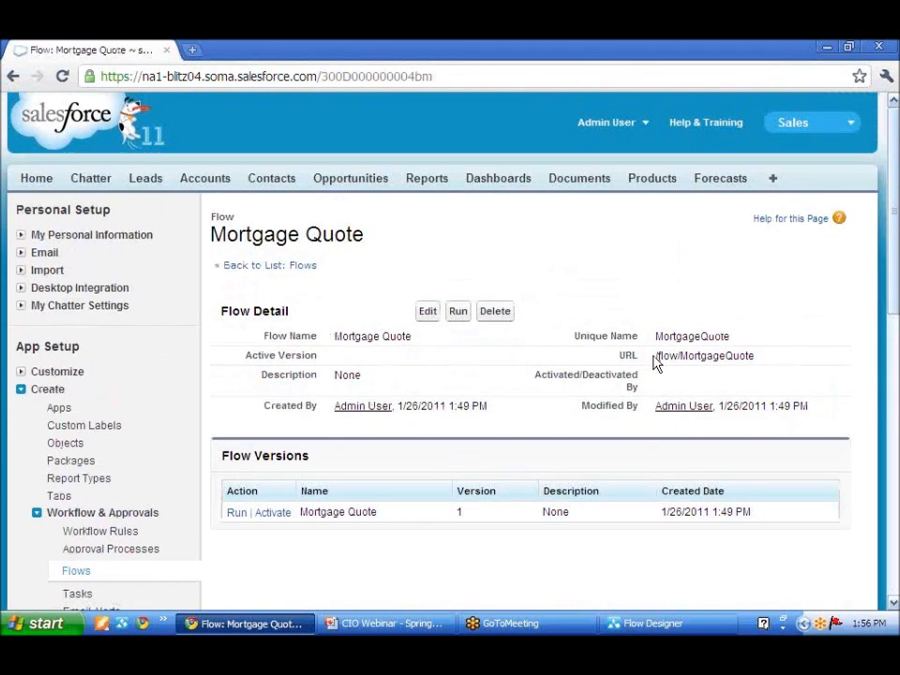
Step: Highlight the Mortgage Quote flow's URL on its detail page to point it out, and clear the highlight
{"action": "left_click_drag", "start_coordinate": [653, 360], "coordinate": [757, 356]}
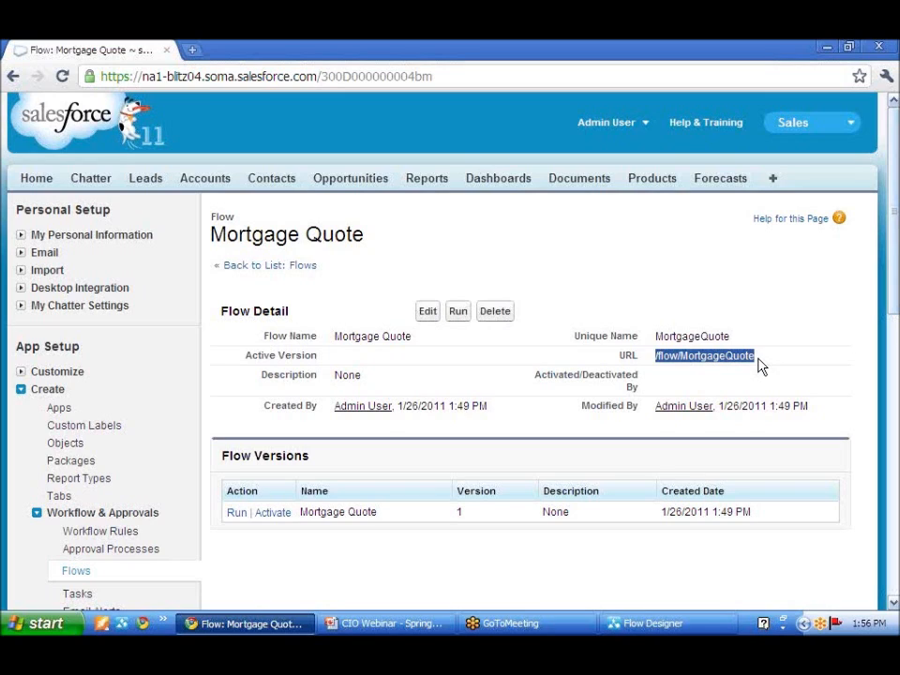
{"action": "left_click", "coordinate": [889, 79]}
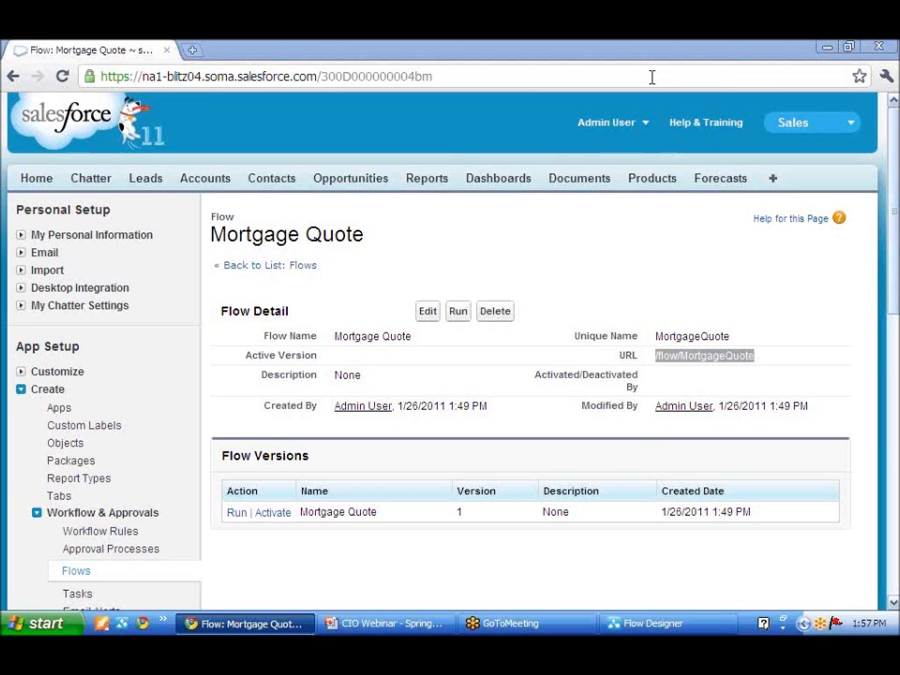
{"action": "left_click", "coordinate": [663, 591]}
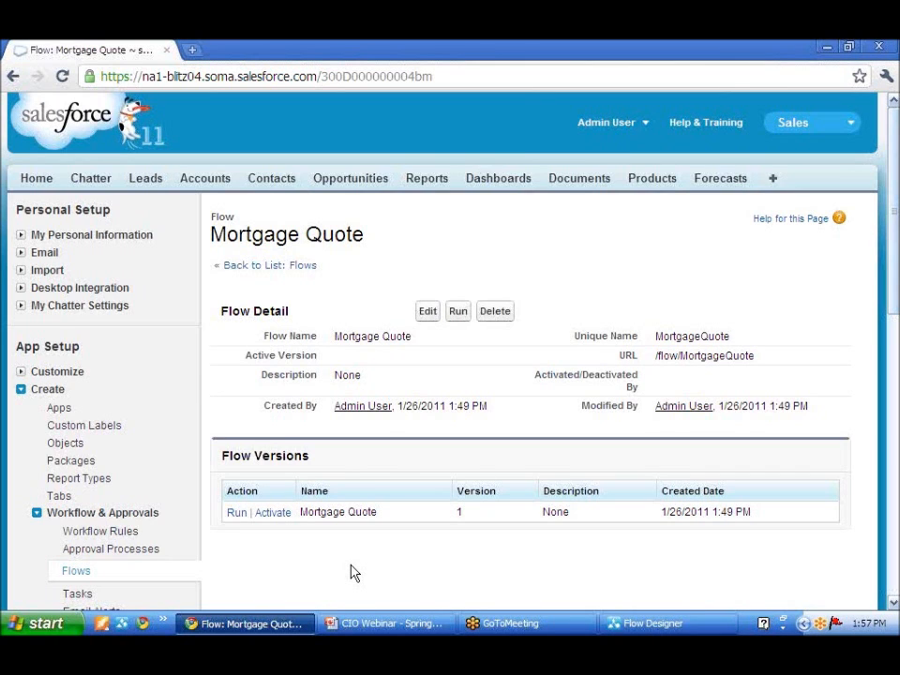
Step: Switch to Flow Designer, review the columns available for display in the Leads List choice lookup definition, and close it without saving
{"action": "left_click", "coordinate": [610, 623]}
{"action": "scroll", "coordinate": [204, 249], "scroll_direction": "up", "scroll_amount": 3}
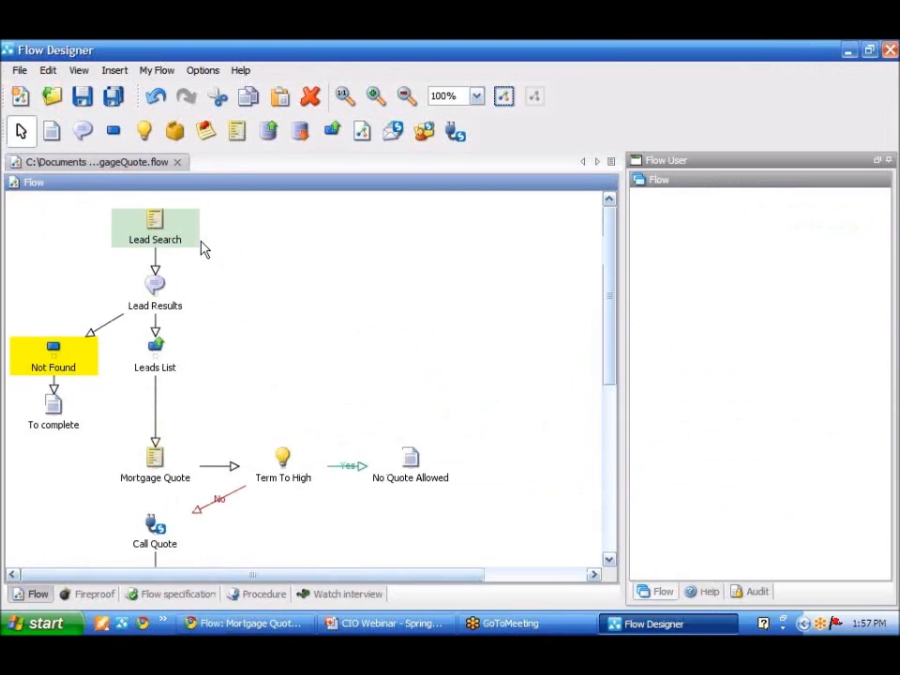
{"action": "left_click", "coordinate": [164, 347]}
{"action": "left_click", "coordinate": [339, 409]}
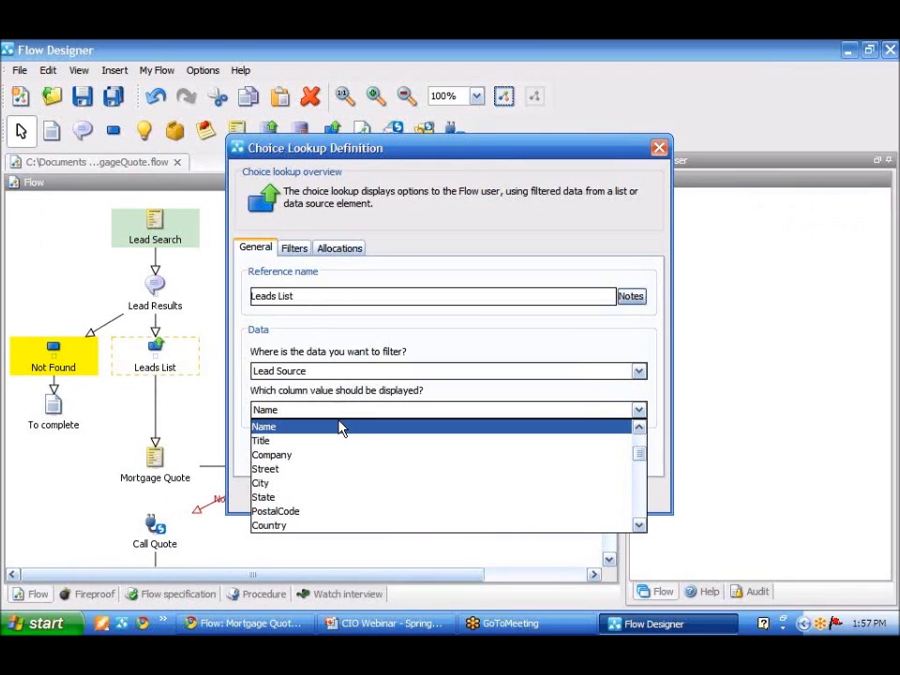
{"action": "left_click", "coordinate": [330, 399]}
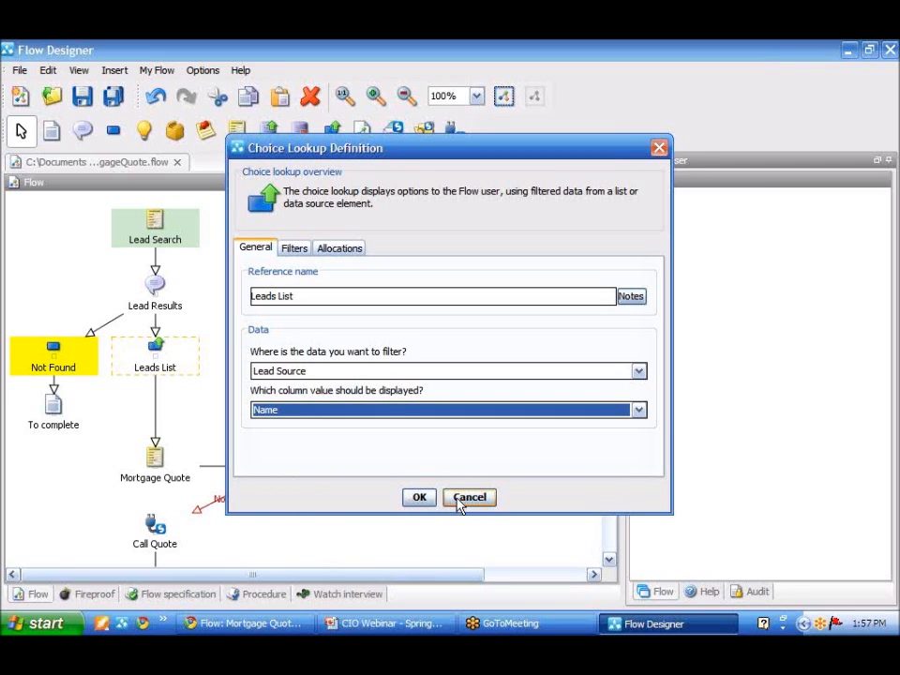
{"action": "left_click", "coordinate": [401, 410]}
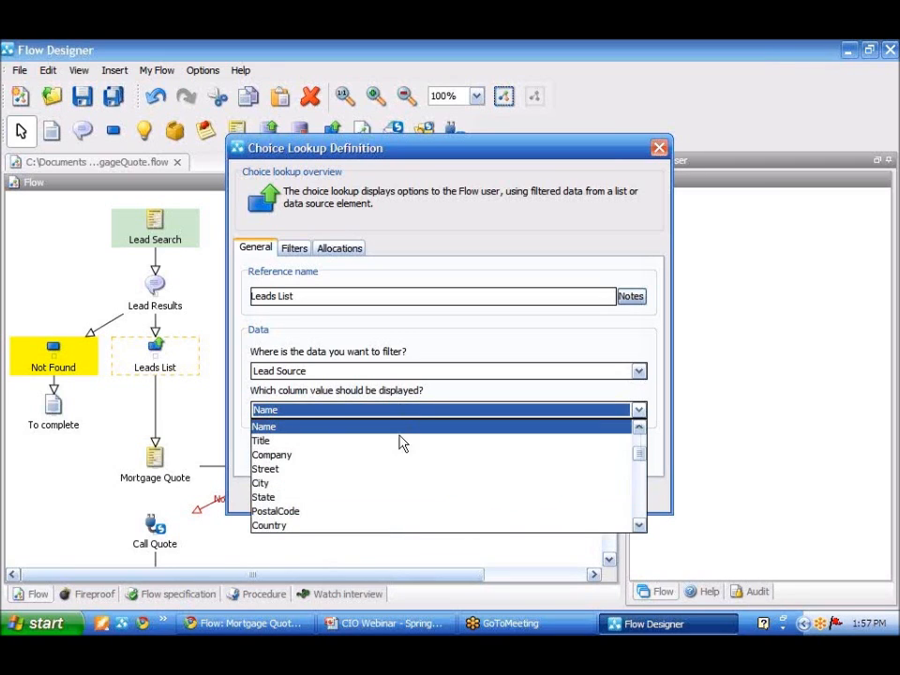
{"action": "scroll", "coordinate": [402, 454], "scroll_direction": "down", "scroll_amount": 10}
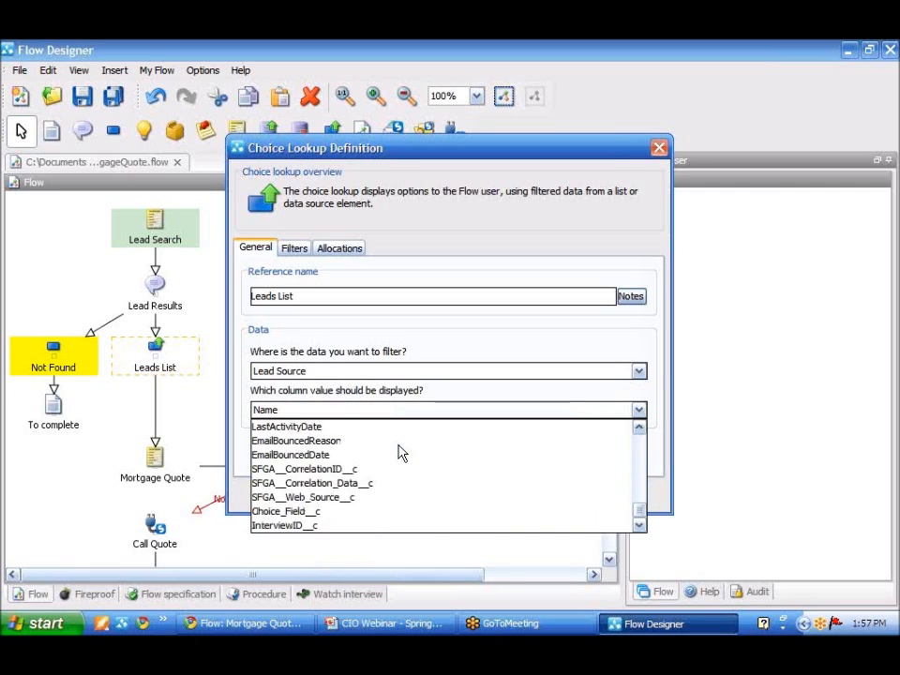
{"action": "scroll", "coordinate": [402, 454], "scroll_direction": "up", "scroll_amount": 10}
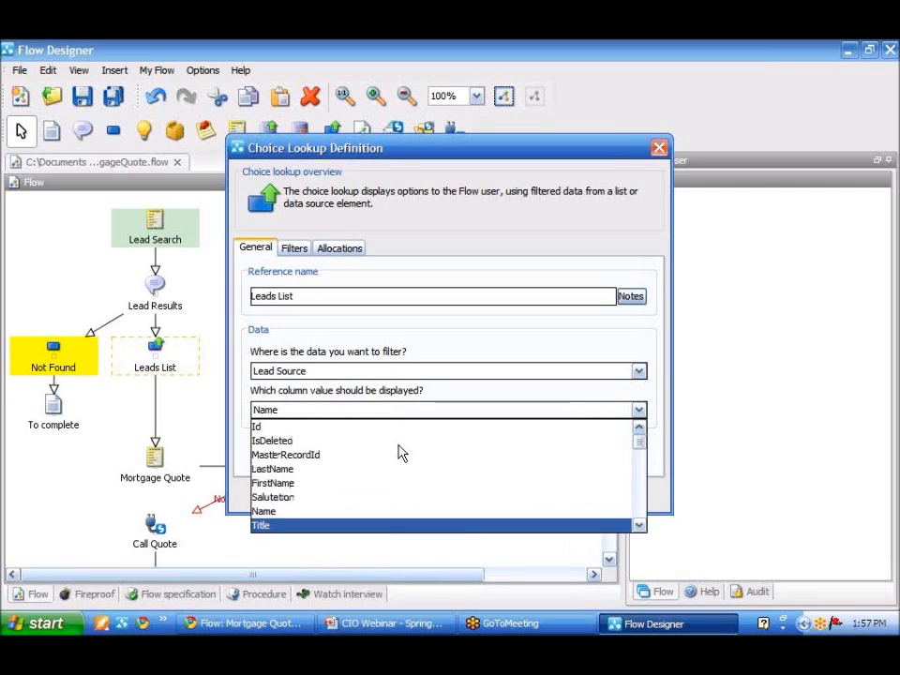
{"action": "left_click", "coordinate": [373, 396]}
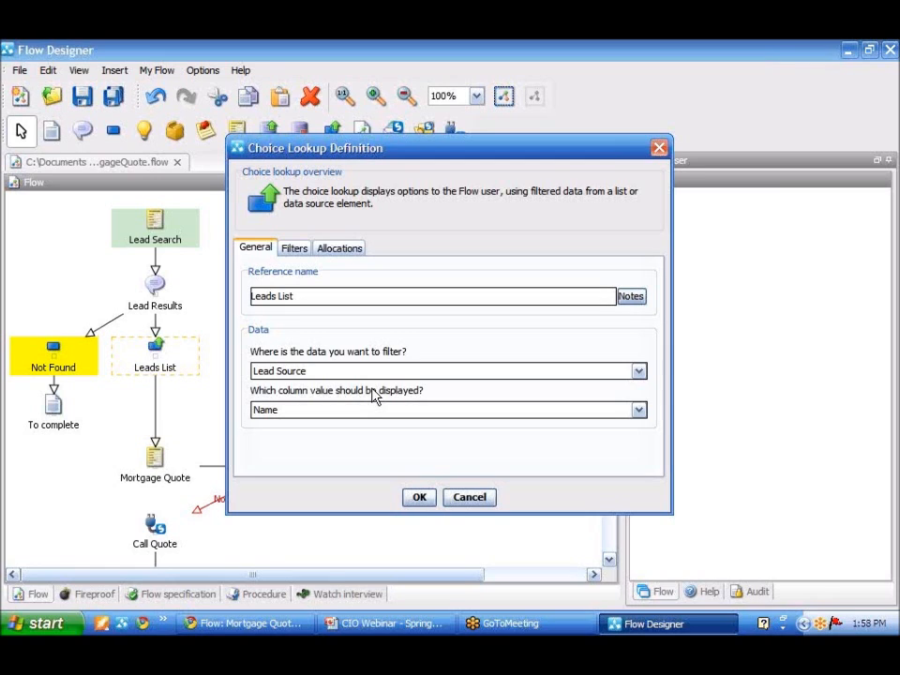
{"action": "left_click", "coordinate": [464, 498]}
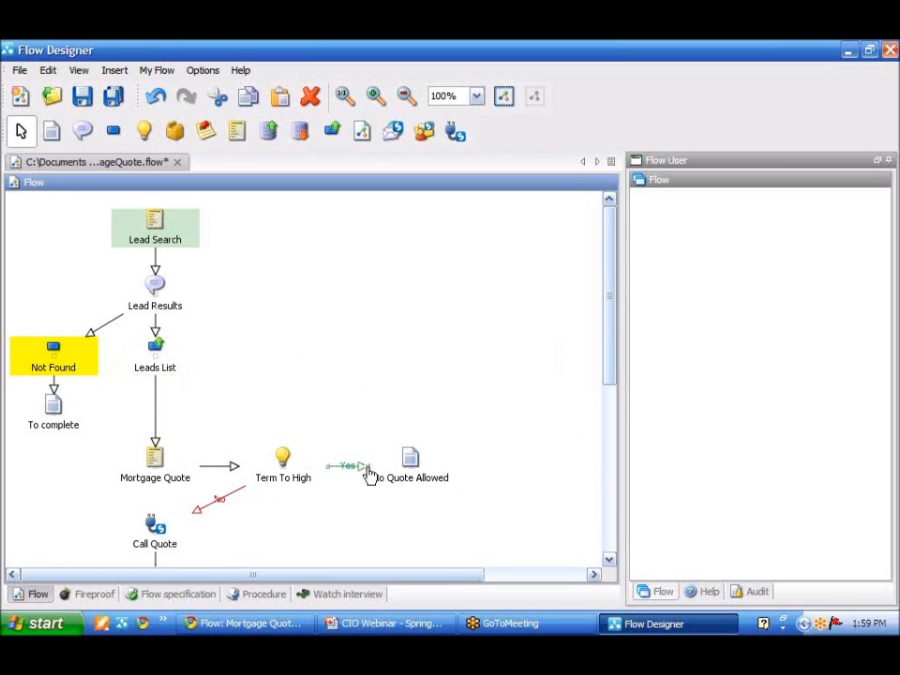
Step: Redirect the Yes path of Term To High to Lead Results, reconnect it to No Quote Allowed, and clear the selection
{"action": "left_click_drag", "start_coordinate": [366, 475], "coordinate": [171, 313]}
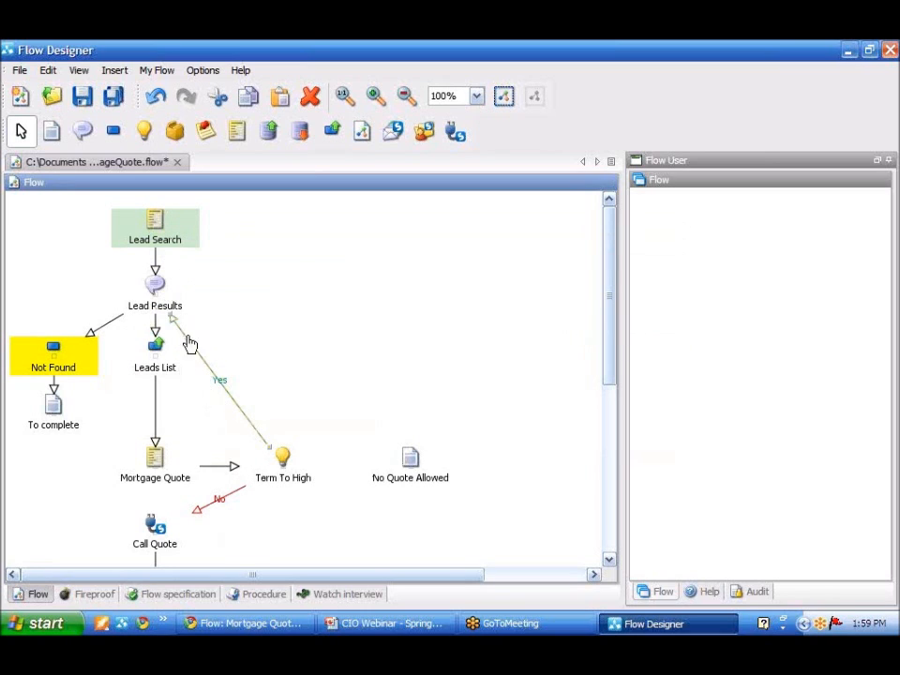
{"action": "left_click_drag", "start_coordinate": [170, 320], "coordinate": [416, 466]}
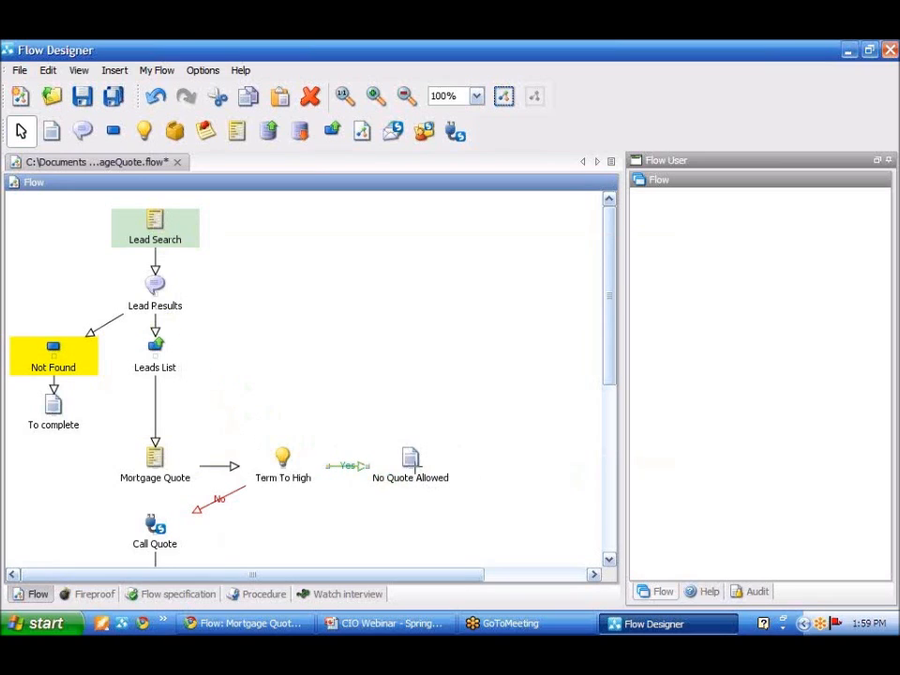
{"action": "left_click", "coordinate": [414, 416]}
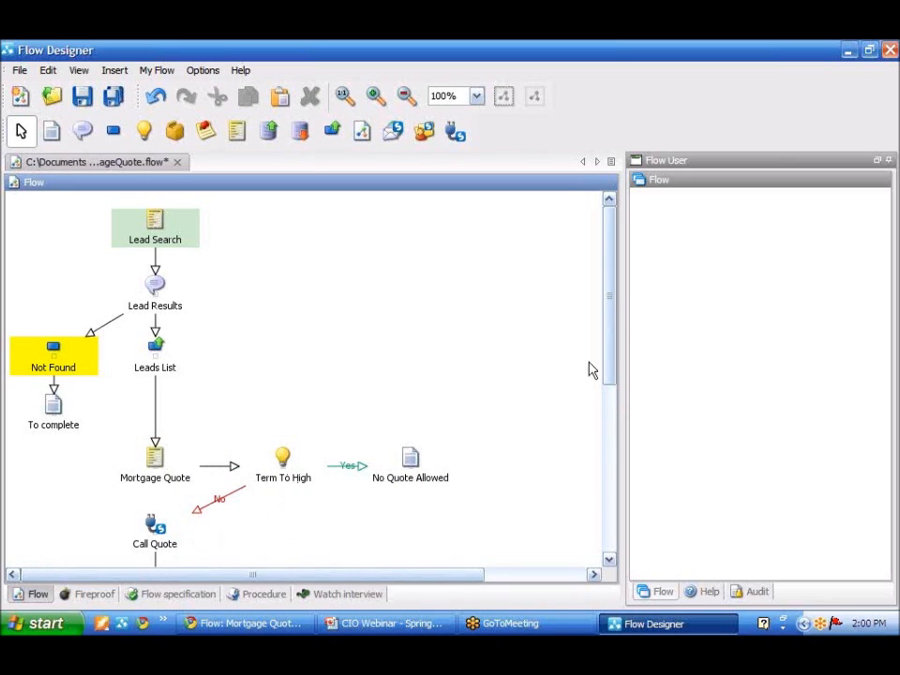
Step: Show the details of the Call Quote Apex callout element in the lower part of the flow
{"action": "left_click_drag", "start_coordinate": [608, 352], "coordinate": [607, 410]}
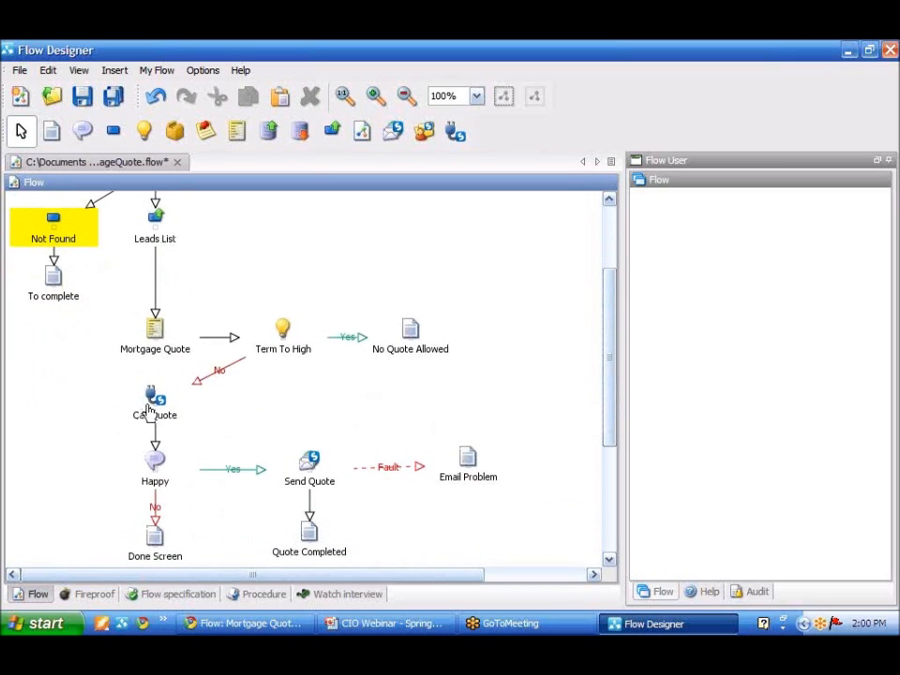
{"action": "mouse_move", "coordinate": [170, 405]}
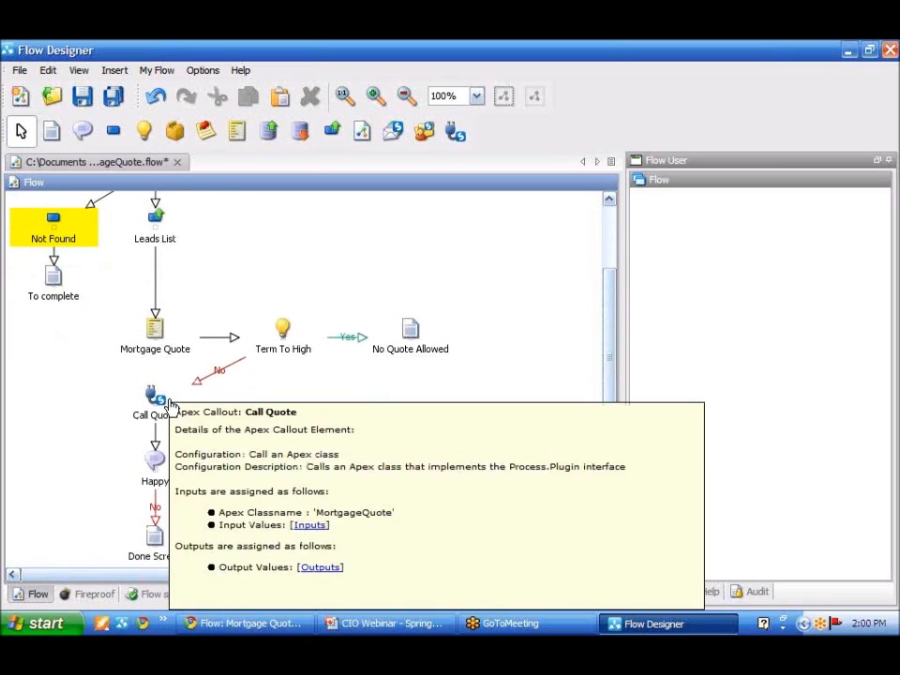